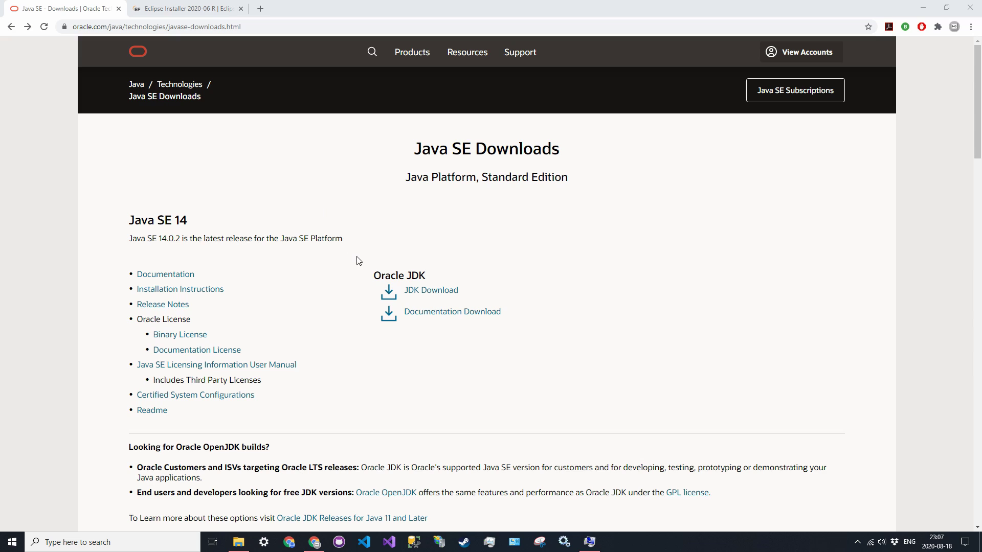
Step: Download the JDK 14.0.2 Windows x64 Installer (jdk-14.0.2_windows-x64_bin.exe), accepting the Oracle license agreement
left_click(420, 289)
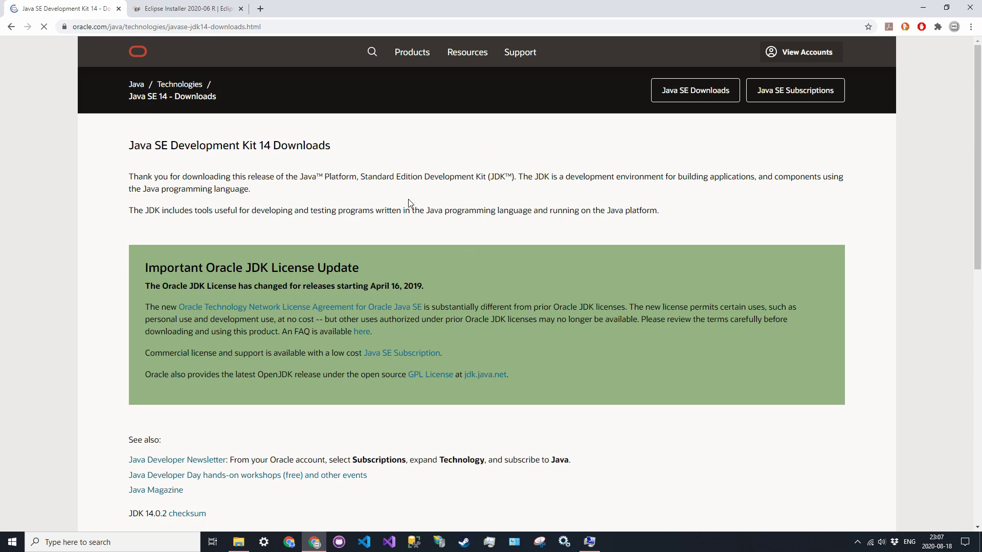
scroll(365, 171, "down", 10)
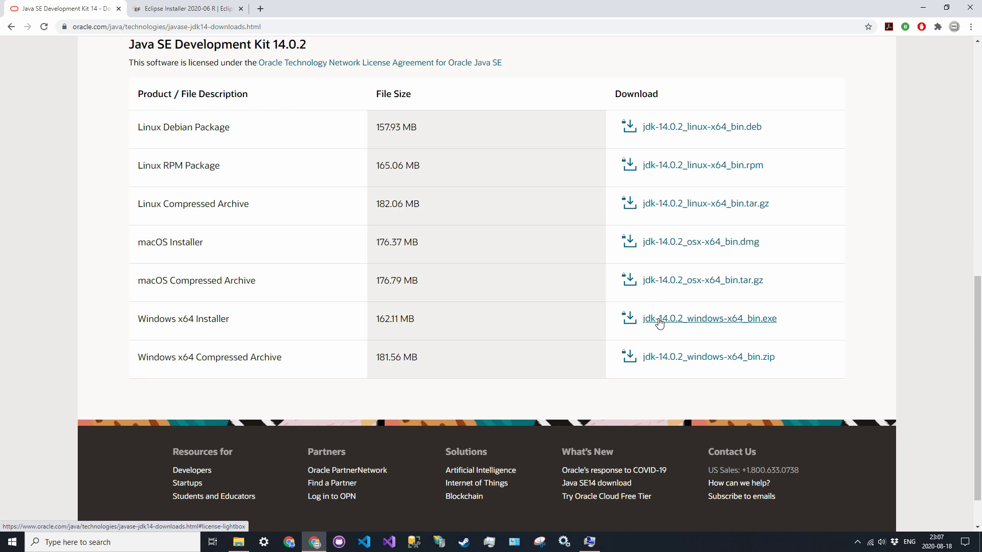
left_click(735, 320)
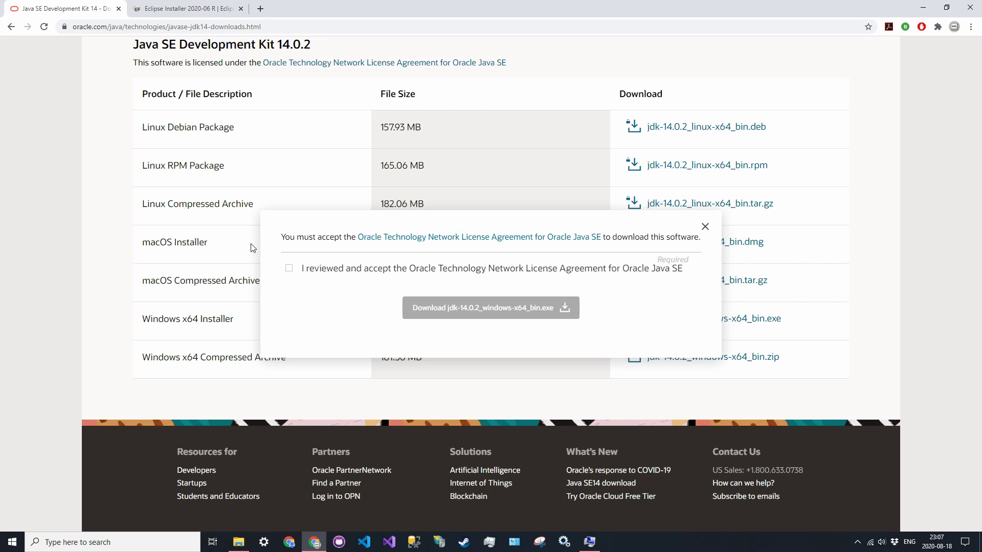
left_click(289, 269)
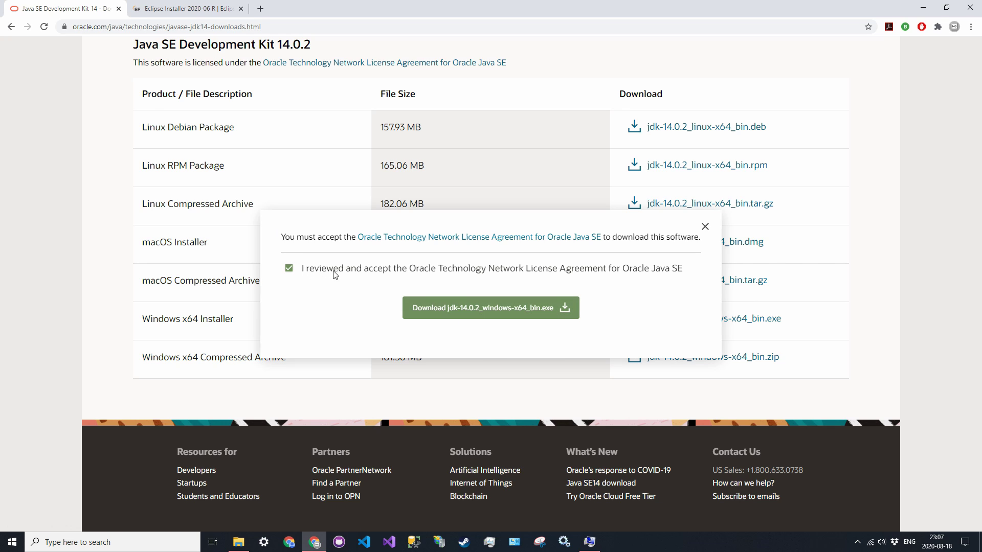
left_click(486, 307)
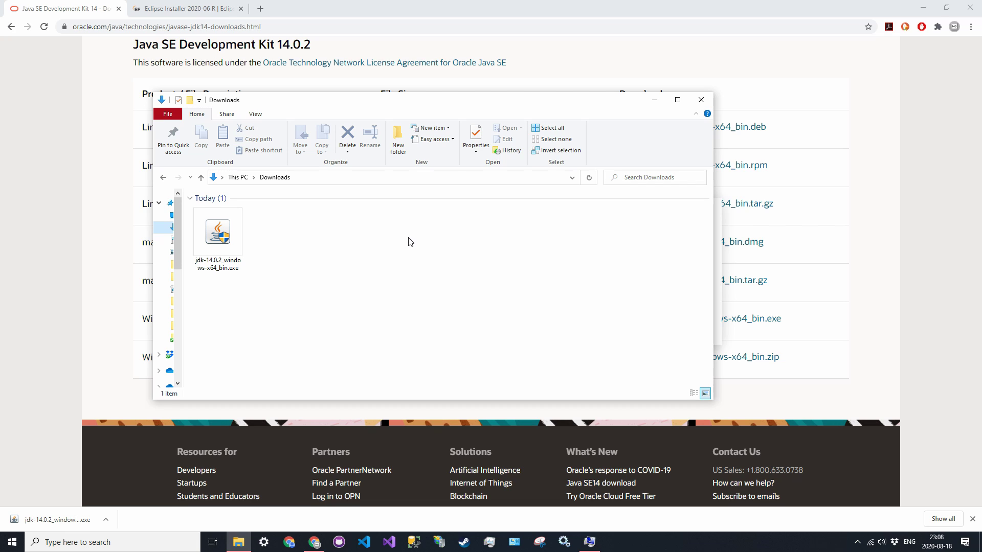
Step: Run the downloaded JDK installer with administrator permission and install JDK 14.0.2 into the default C:\Program Files\Java\jdk-14.0.2\ folder
double_click(232, 243)
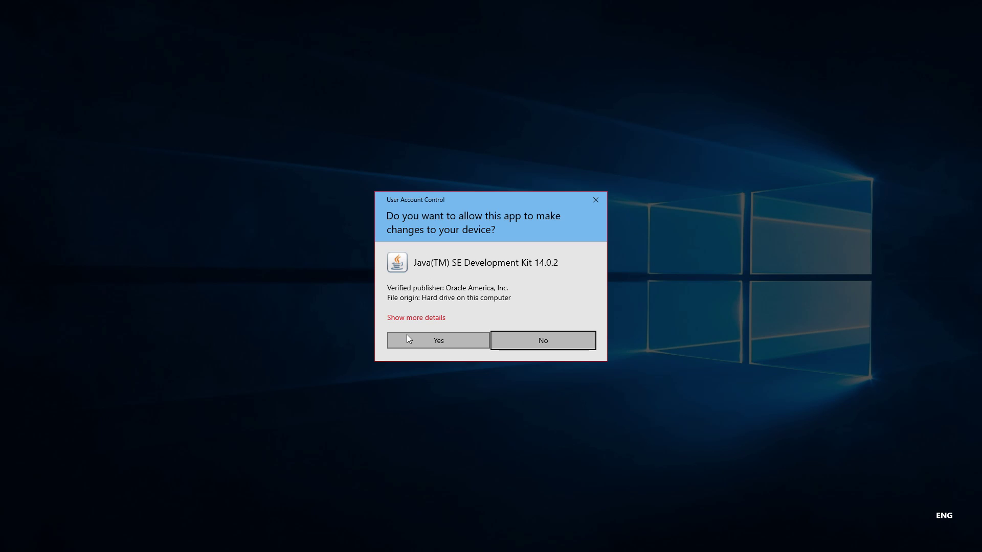
left_click(408, 337)
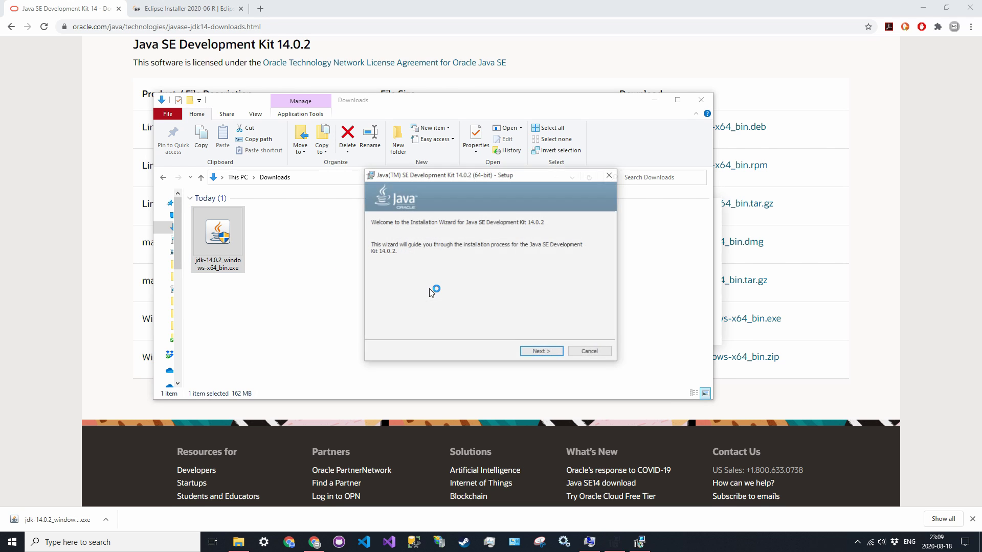
left_click(537, 353)
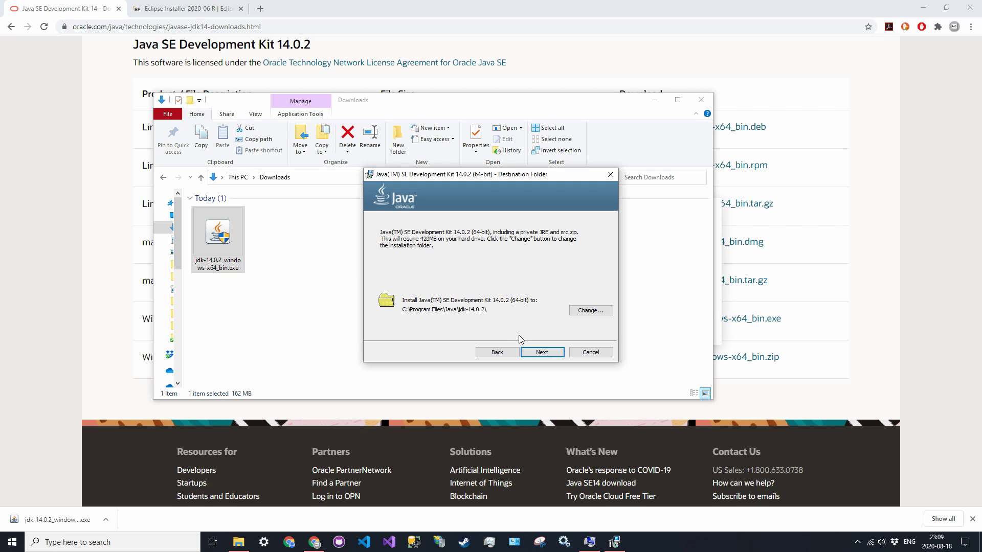
left_click(531, 352)
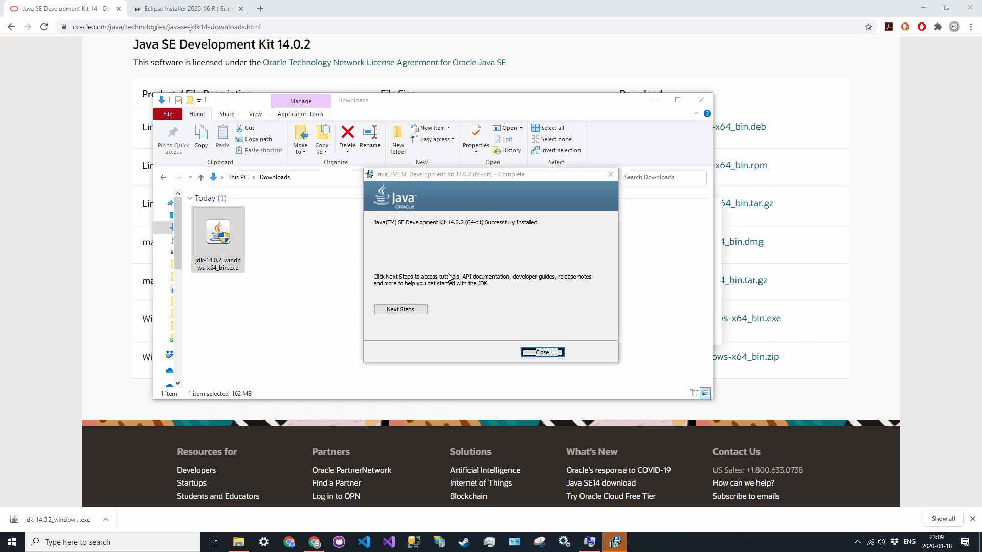
left_click(542, 353)
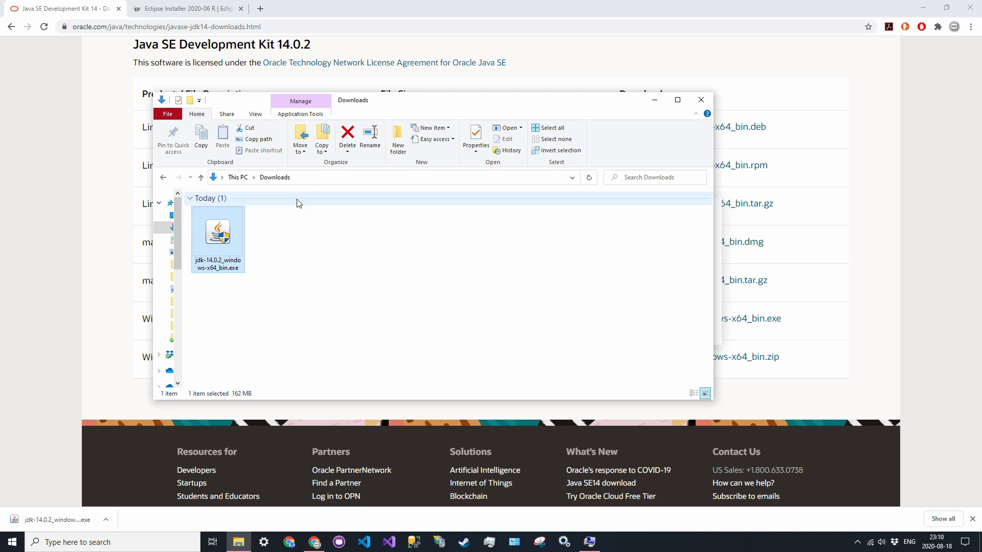
Step: Browse to C:\Program Files\Java\jdk-14.0.2 in File Explorer and copy the folder's full path
left_click(304, 177)
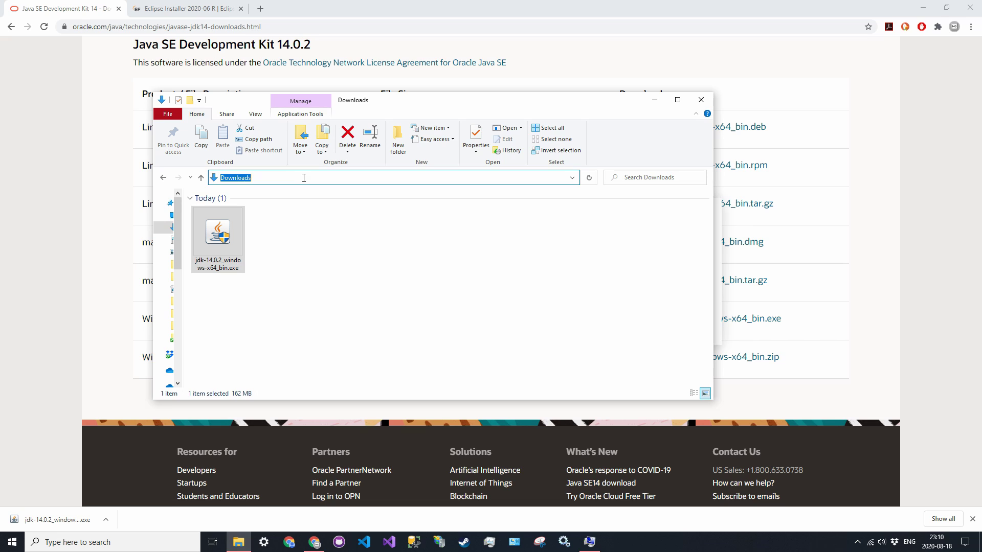
type("C:\\")
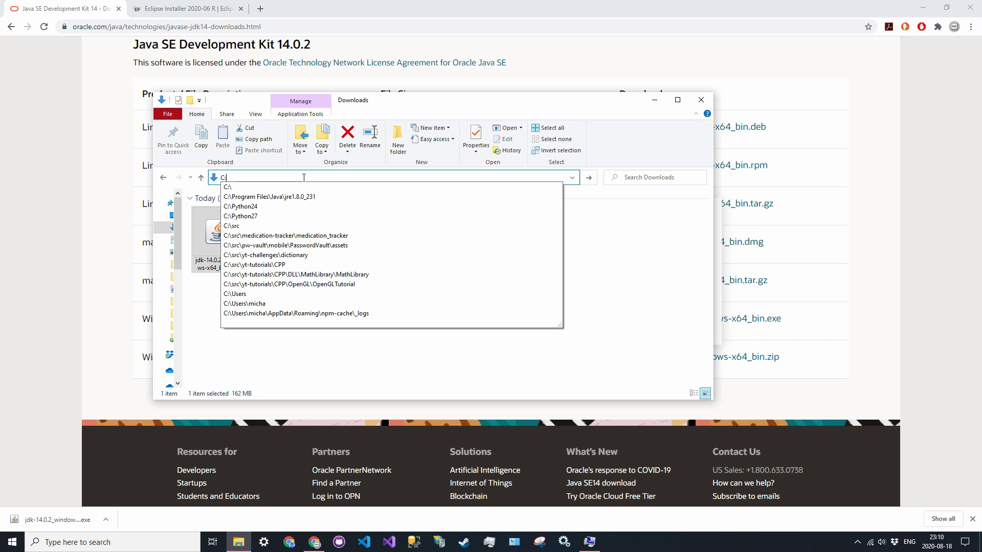
type("Progra")
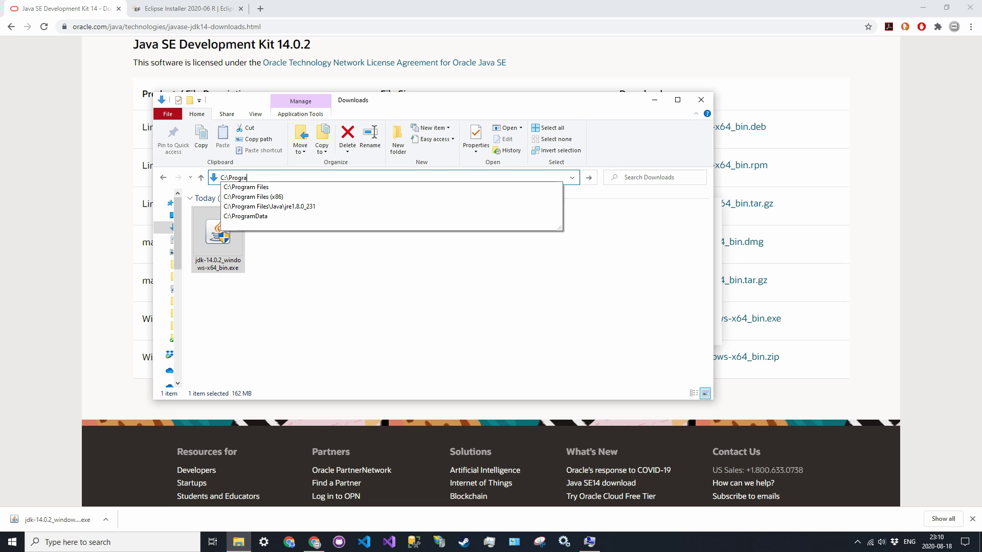
type("m Files")
key("Return")
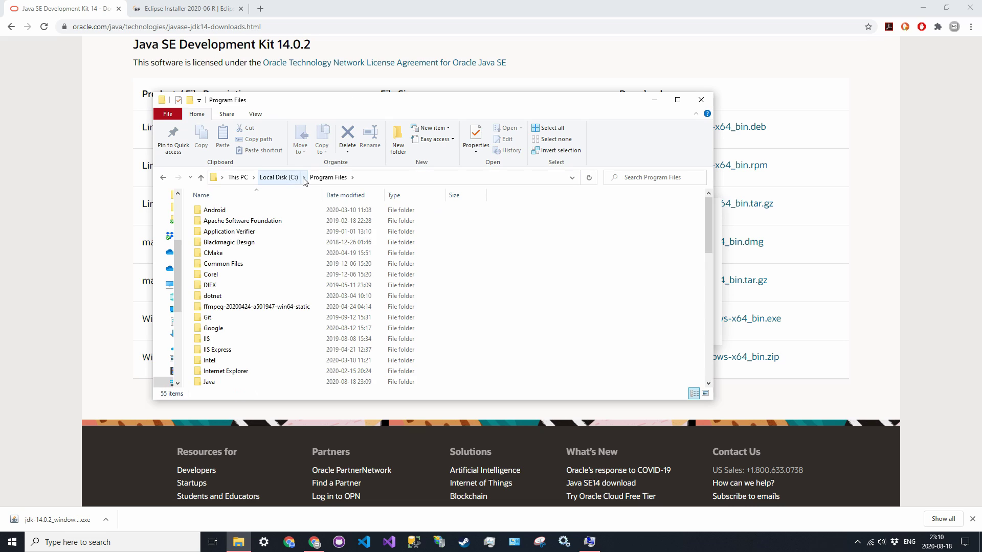
scroll(257, 254, "down", 1)
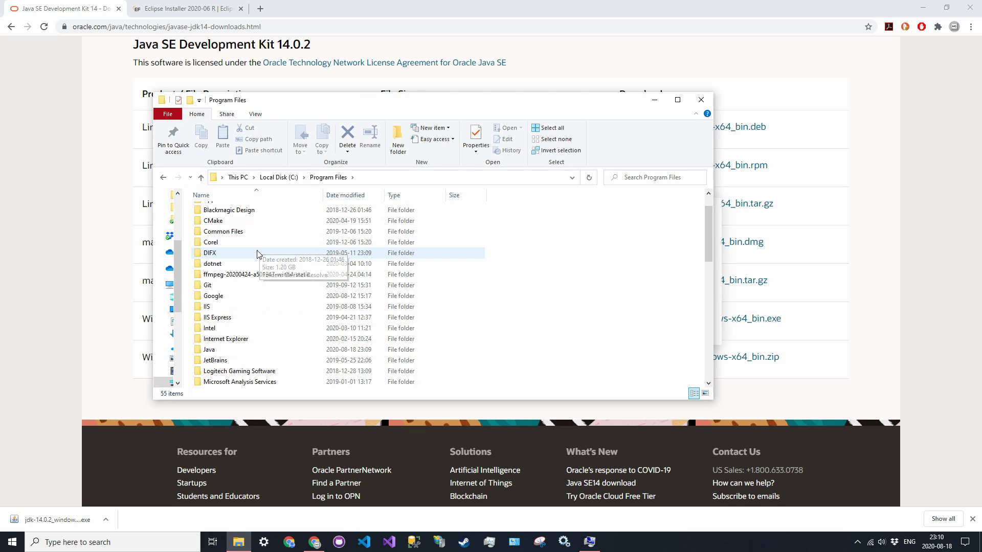
double_click(219, 352)
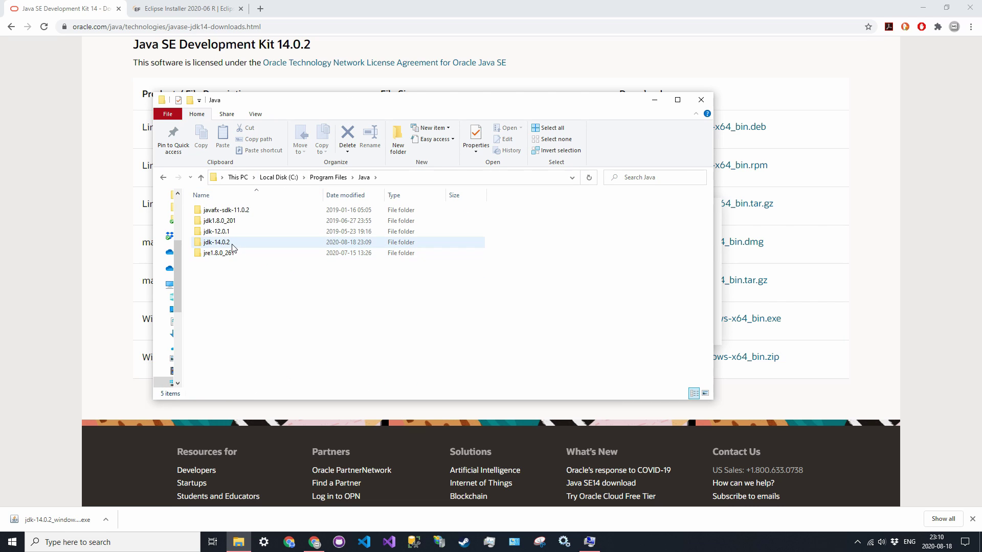
mouse_move(236, 250)
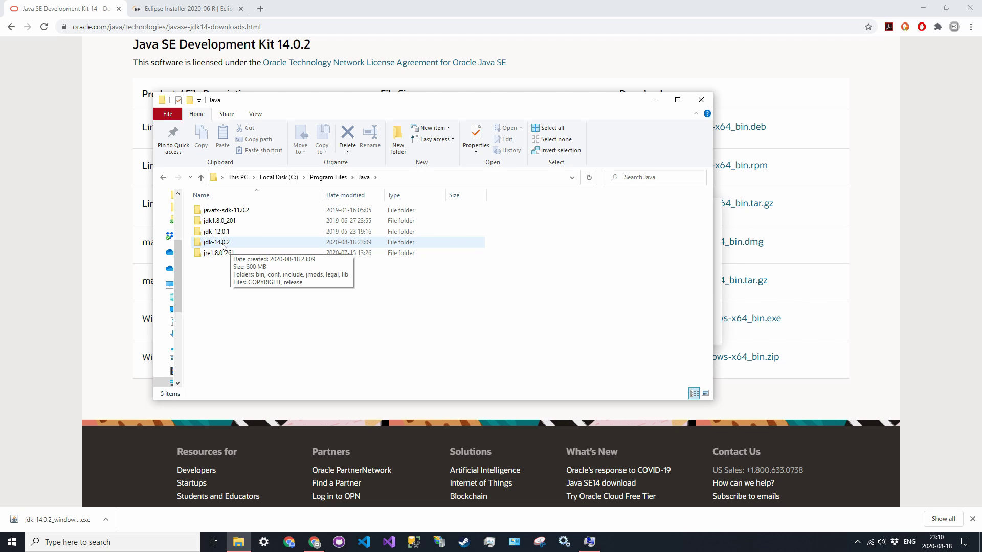
double_click(221, 245)
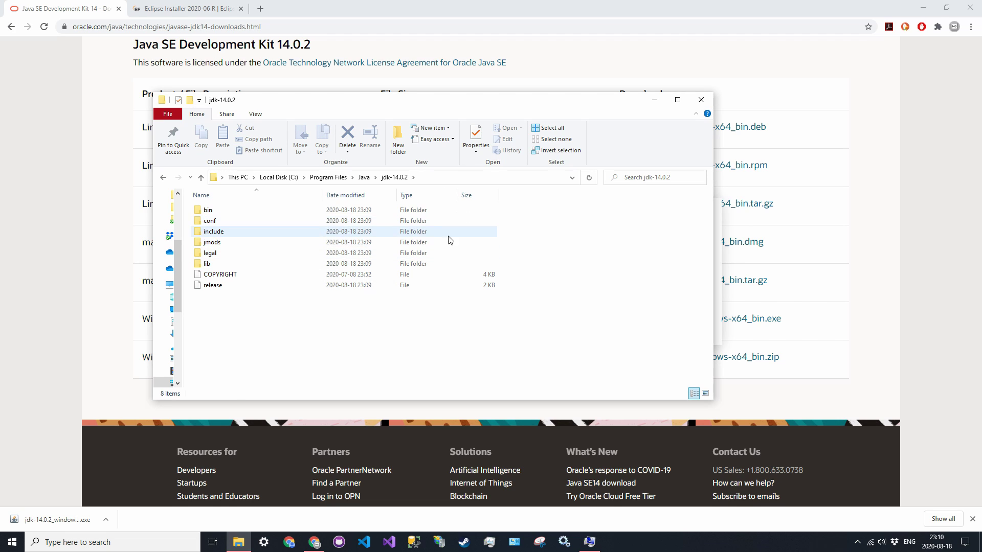
left_click(467, 176)
key("ctrl+c")
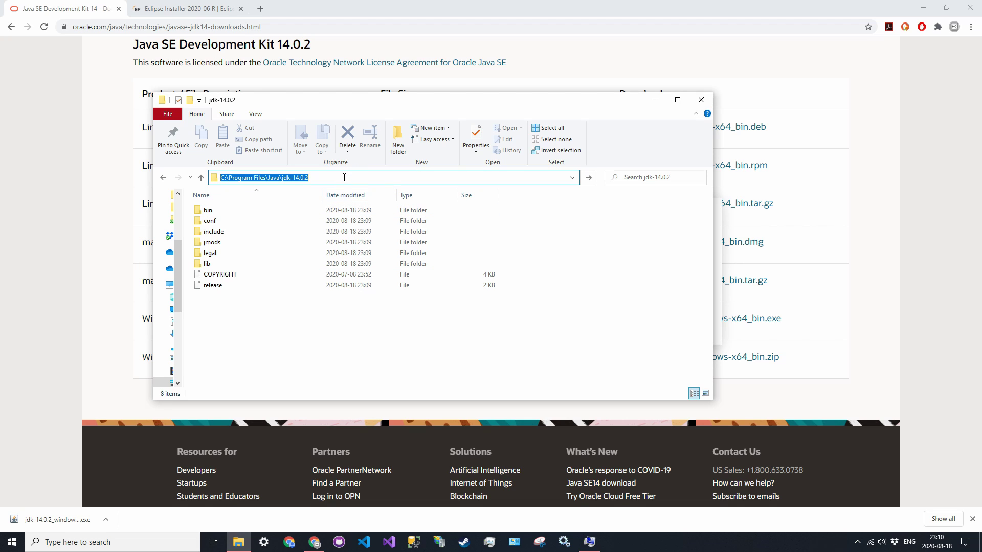
Step: Search Windows for "environ" and open the Environment Variables dialog from the advanced system properties
left_click(125, 543)
type("environ")
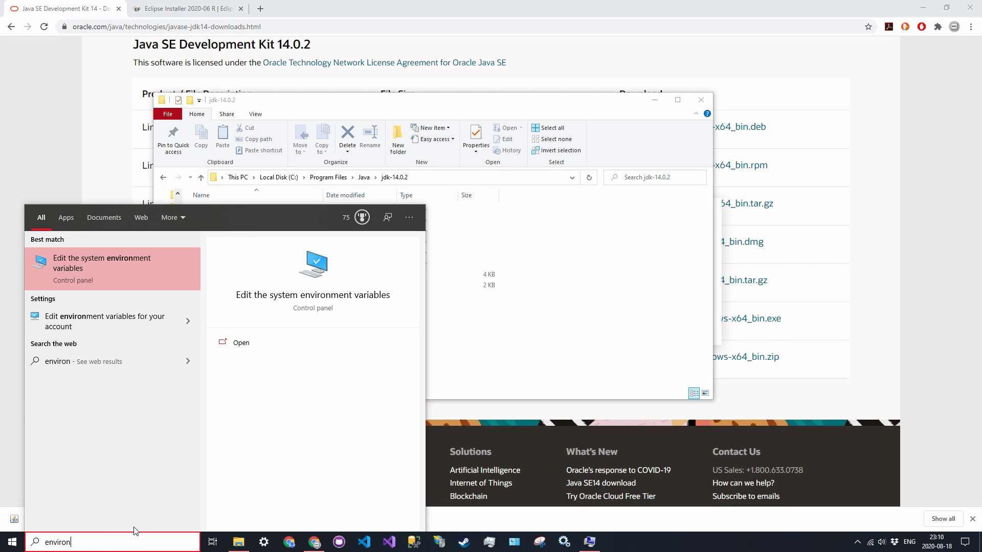
key("Return")
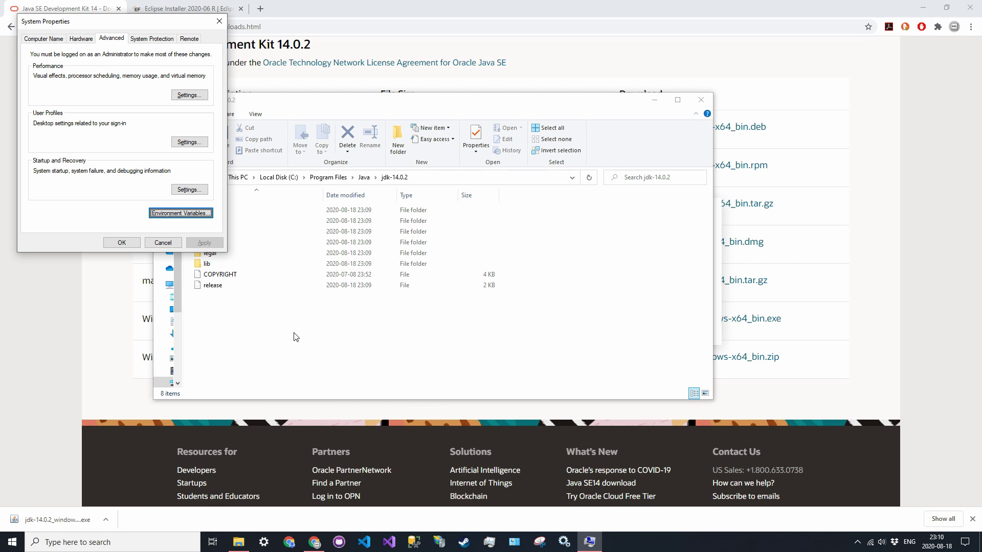
left_click(165, 215)
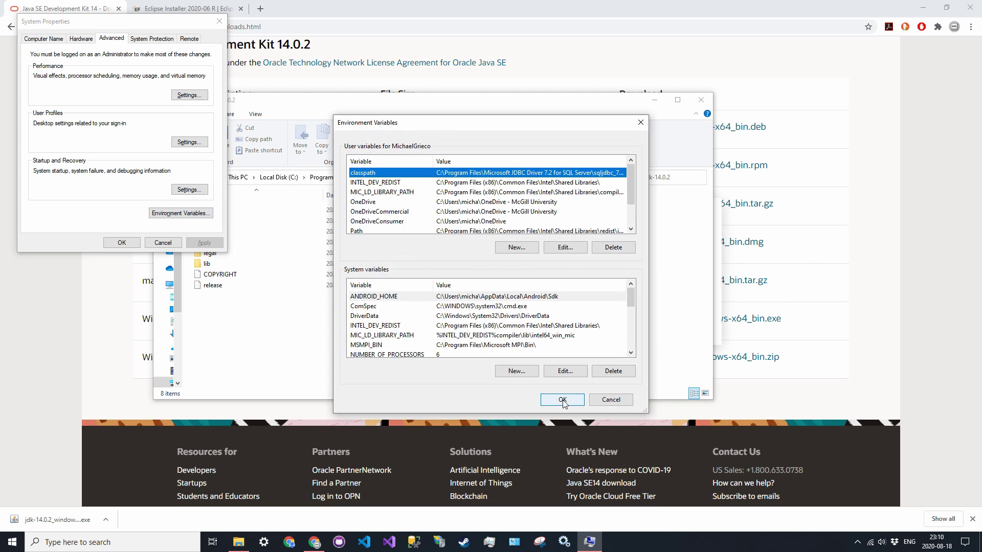
Step: Create a new system variable named JAVA_HOME with the value C:\Program Files\Java\jdk-14.0.2
scroll(394, 299, "down", 4)
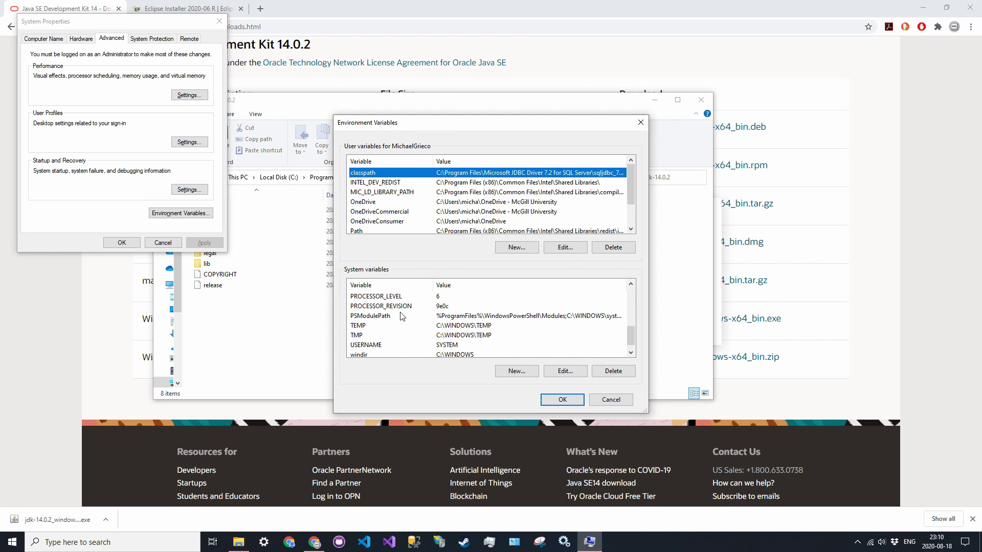
scroll(401, 316, "up", 4)
left_click(512, 369)
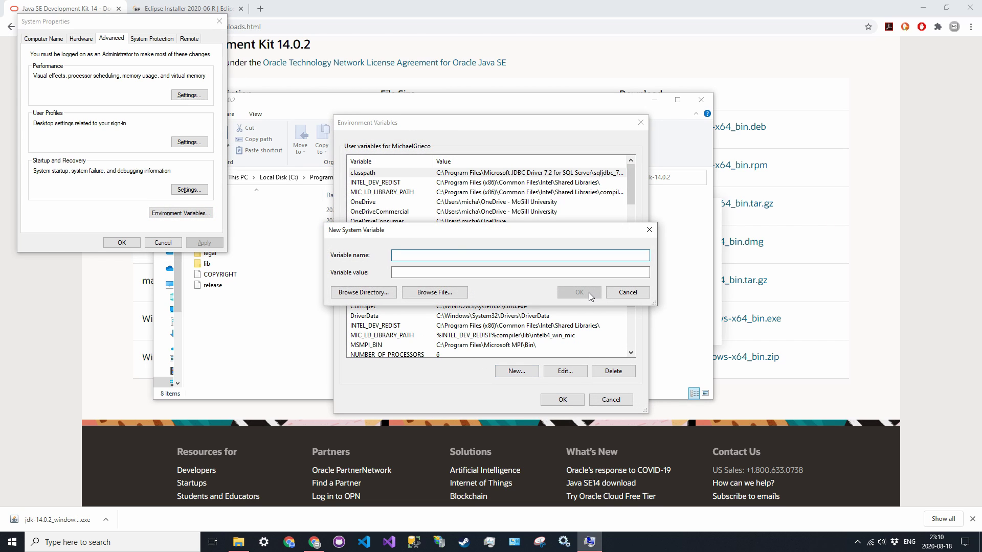
type("JAVA_HOME")
key("Tab")
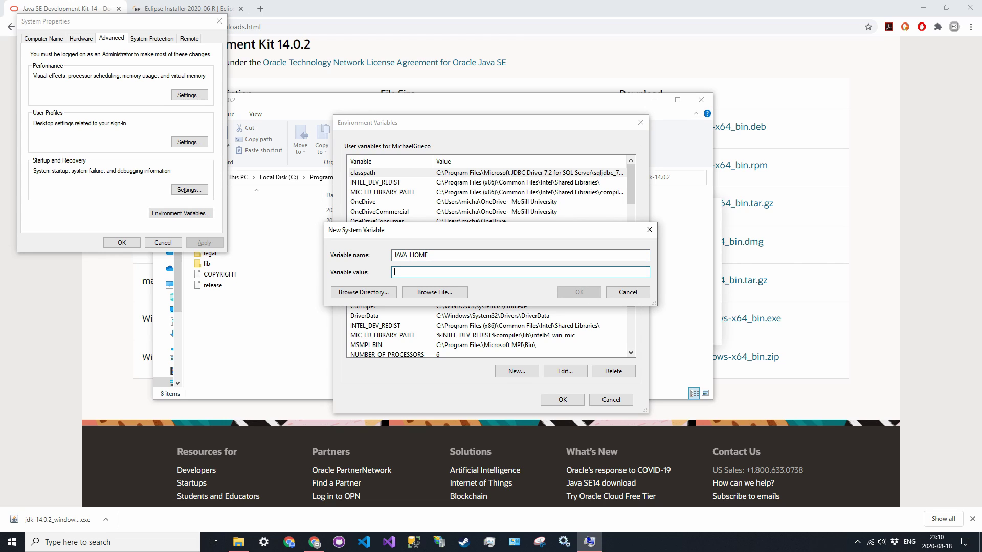
key("ctrl+v")
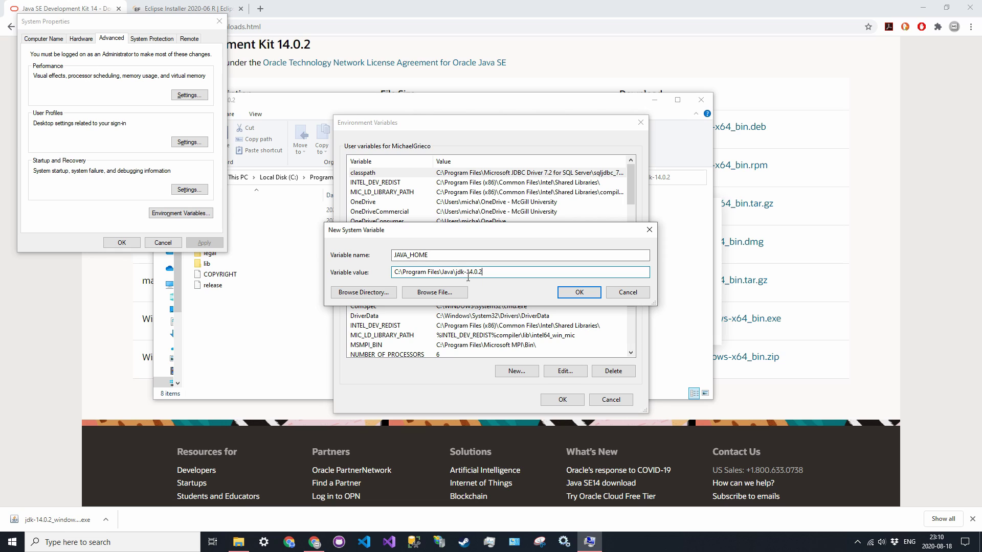
left_click(562, 292)
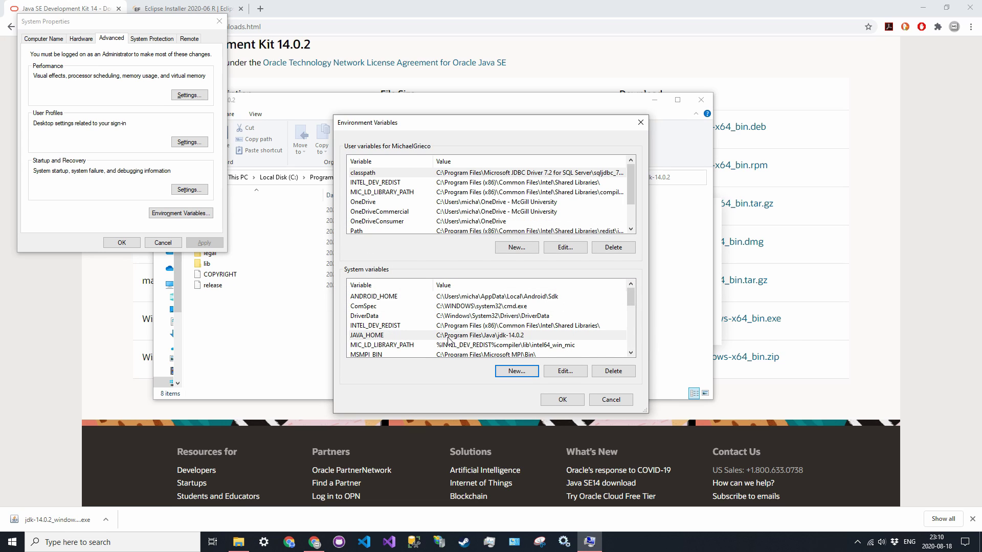
Step: Add a new entry %JAVA_HOME%\bin to the system Path variable
scroll(435, 341, "down", 1)
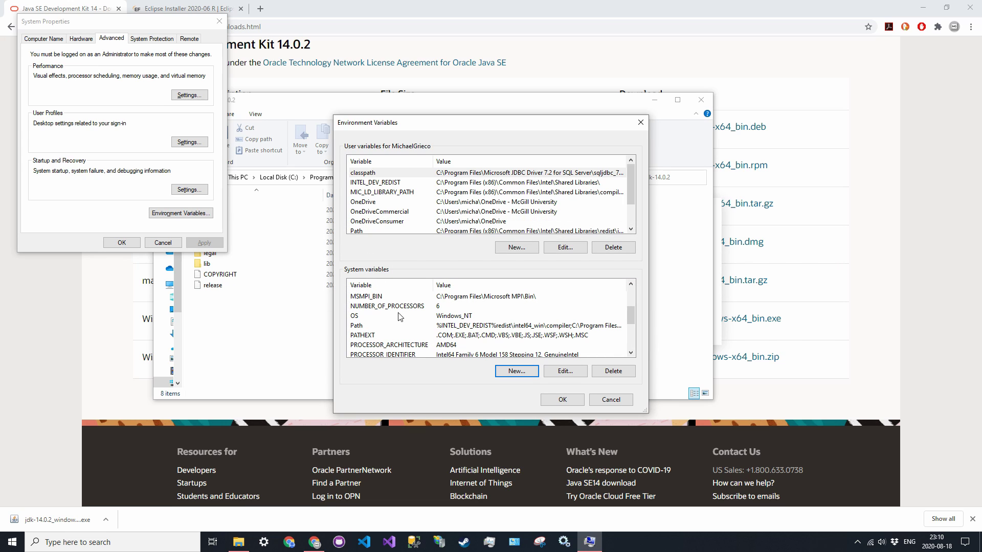
left_click(459, 326)
left_click(565, 370)
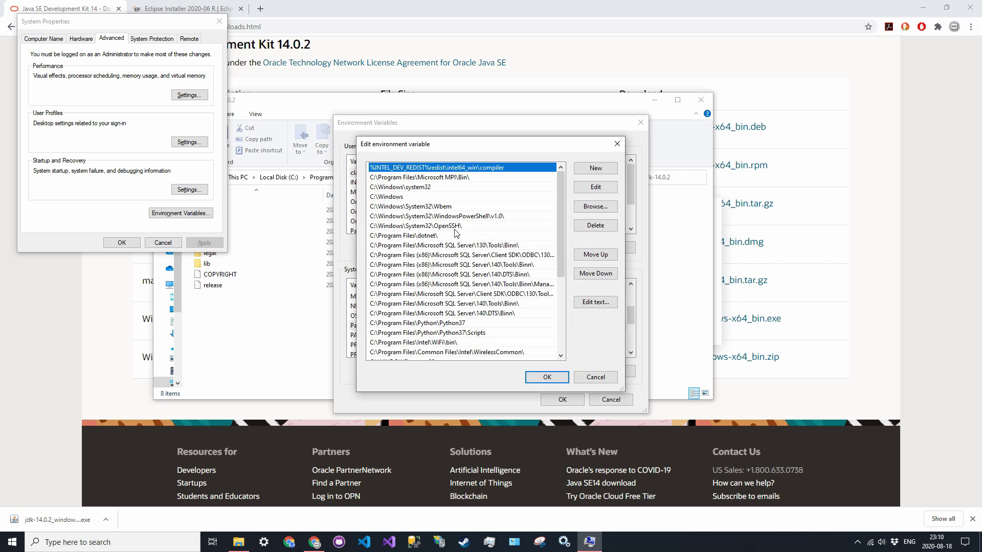
scroll(445, 248, "down", 5)
scroll(444, 248, "up", 6)
scroll(418, 236, "down", 1)
scroll(402, 244, "down", 2)
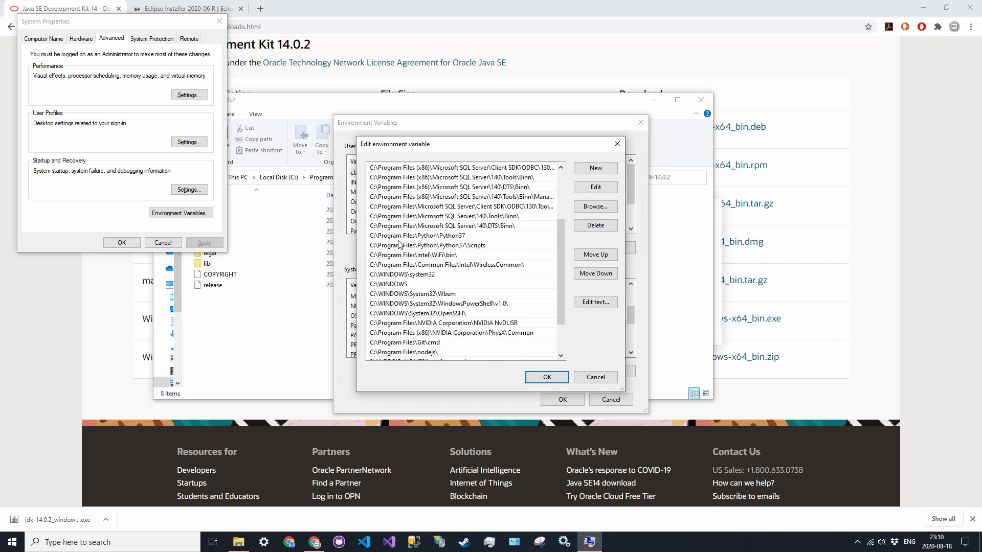
scroll(403, 245, "up", 3)
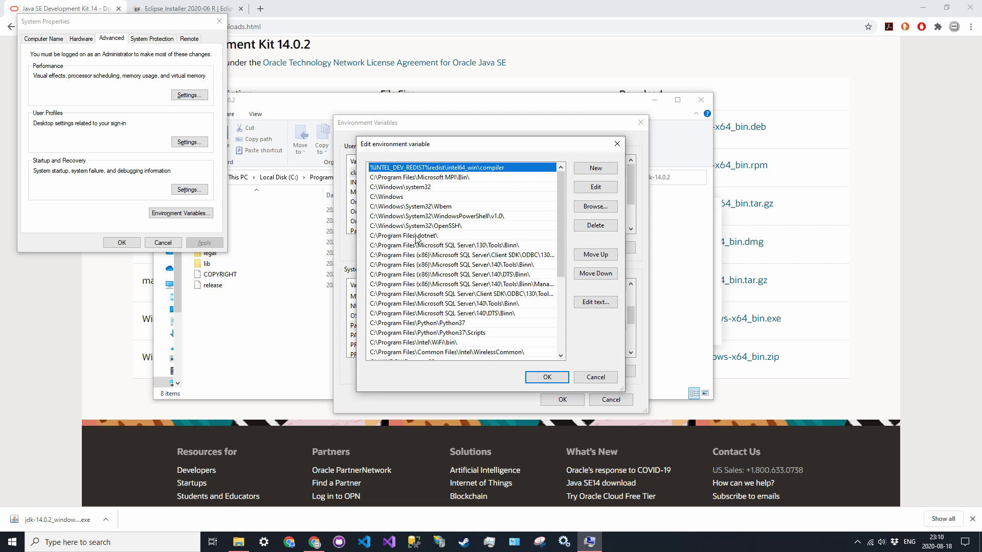
left_click(596, 168)
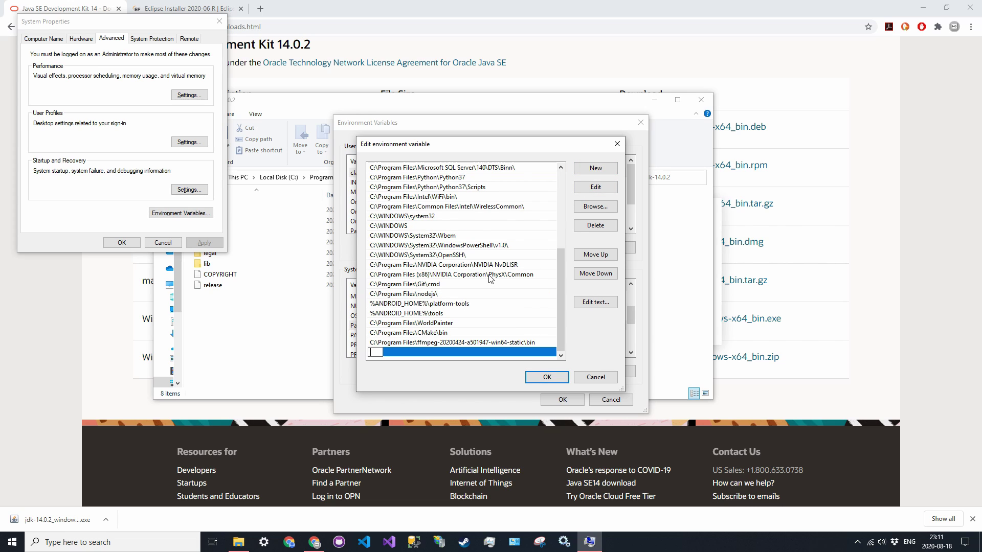
type("%JAVA_H")
type("OME")
type("%\b")
type("in")
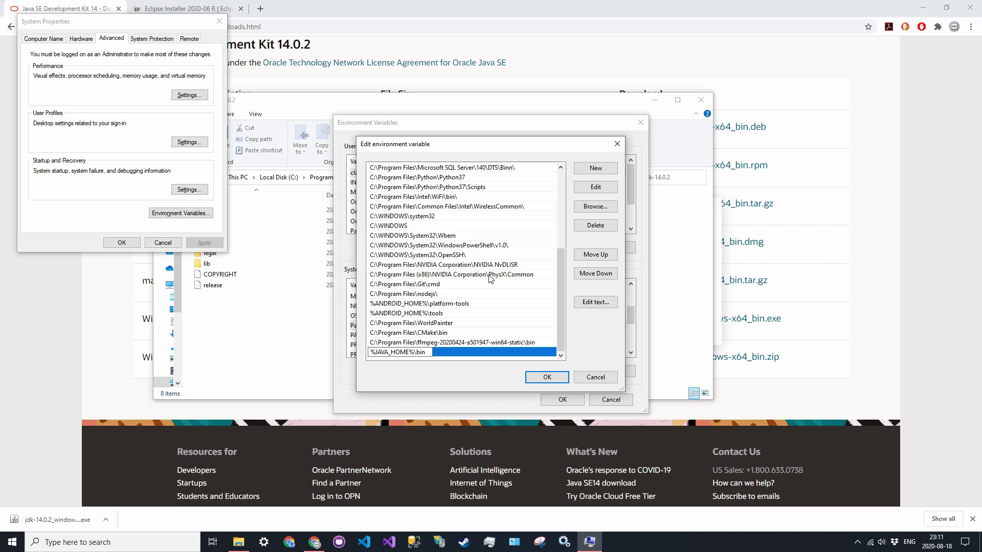
left_click(547, 377)
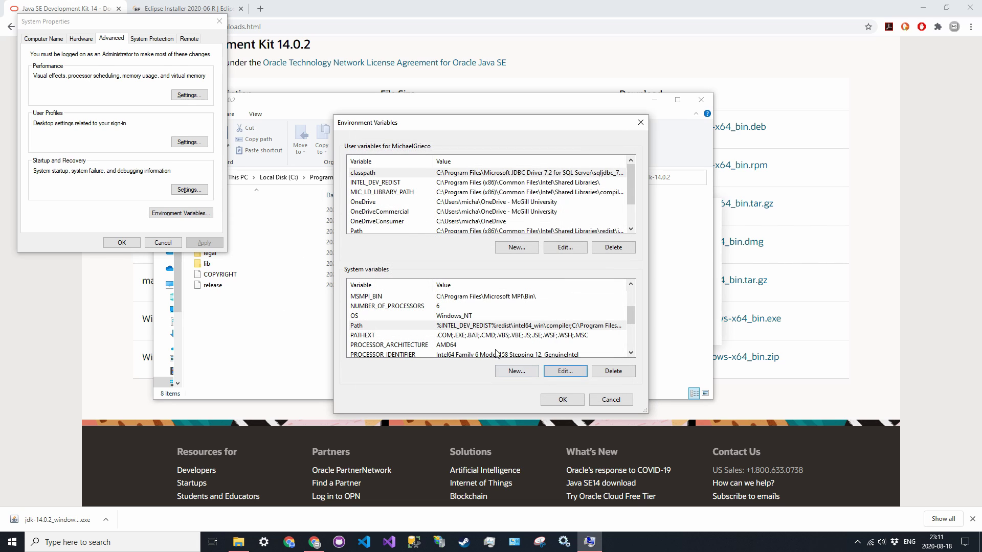
Step: Look through the contents of the bin folder inside C:\Program Files\Java\jdk-14.0.2
left_click(286, 397)
left_click(220, 219)
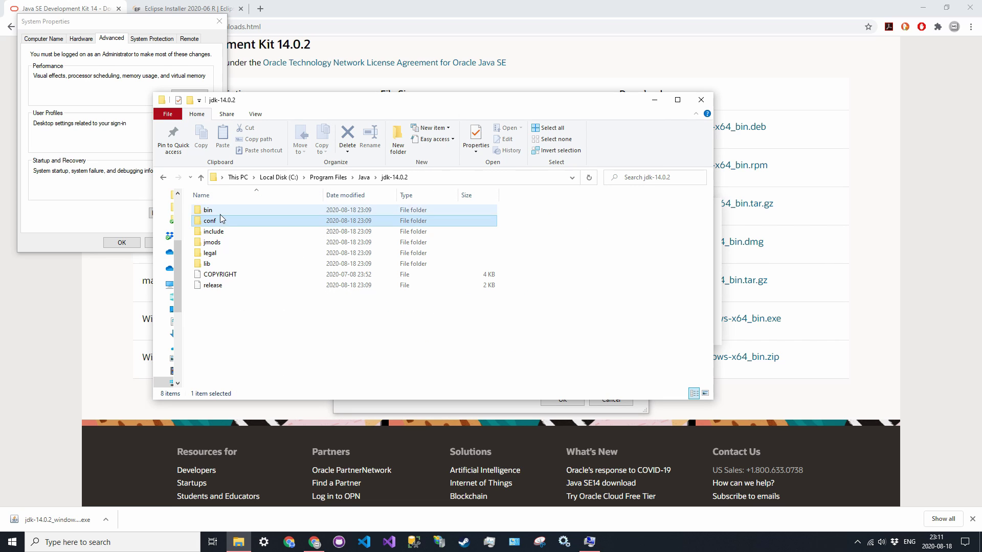
double_click(220, 211)
scroll(265, 275, "down", 15)
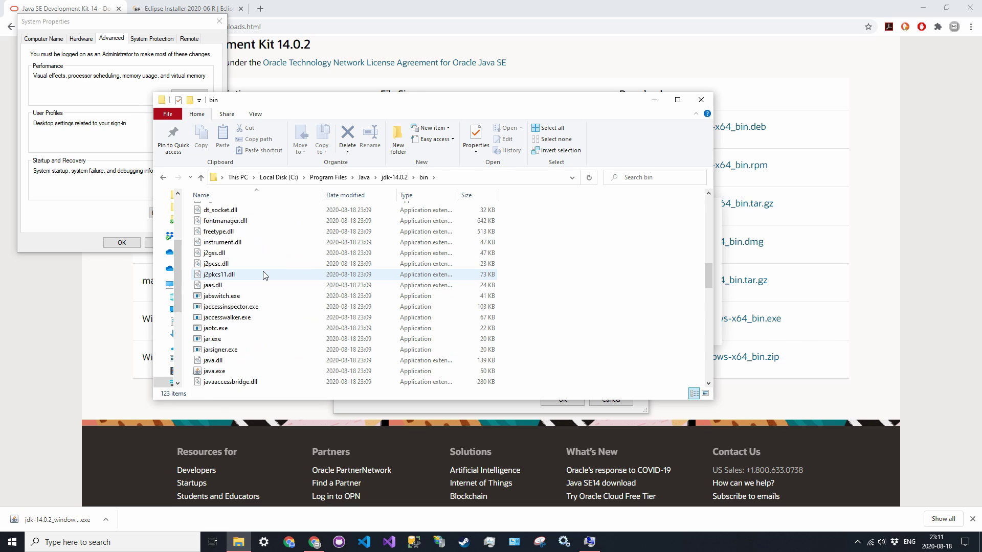
scroll(248, 235, "up", 5)
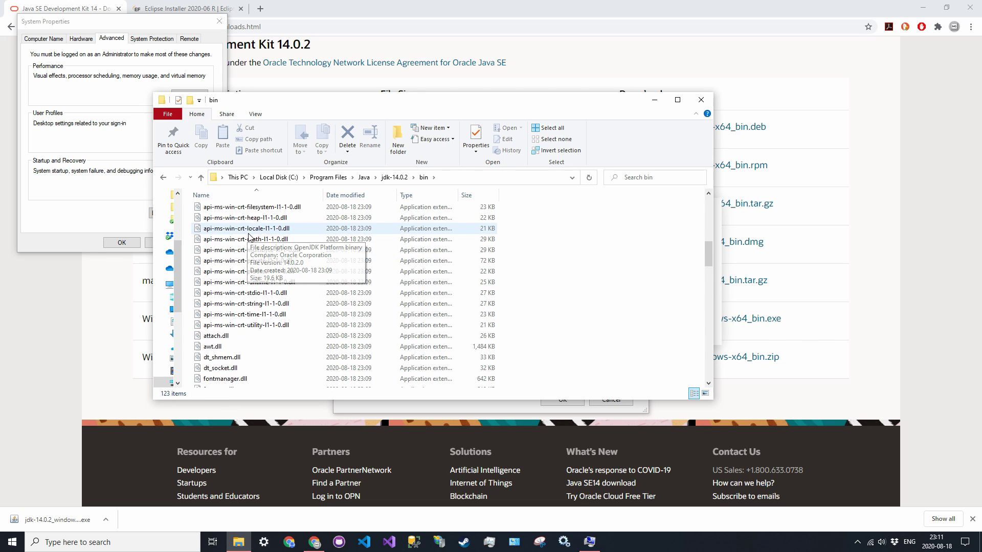
scroll(249, 235, "up", 2)
Step: Move %JAVA_HOME%\bin up in the system Path to directly above C:\Program Files\dotnet\ and save the environment variable changes
left_click(590, 542)
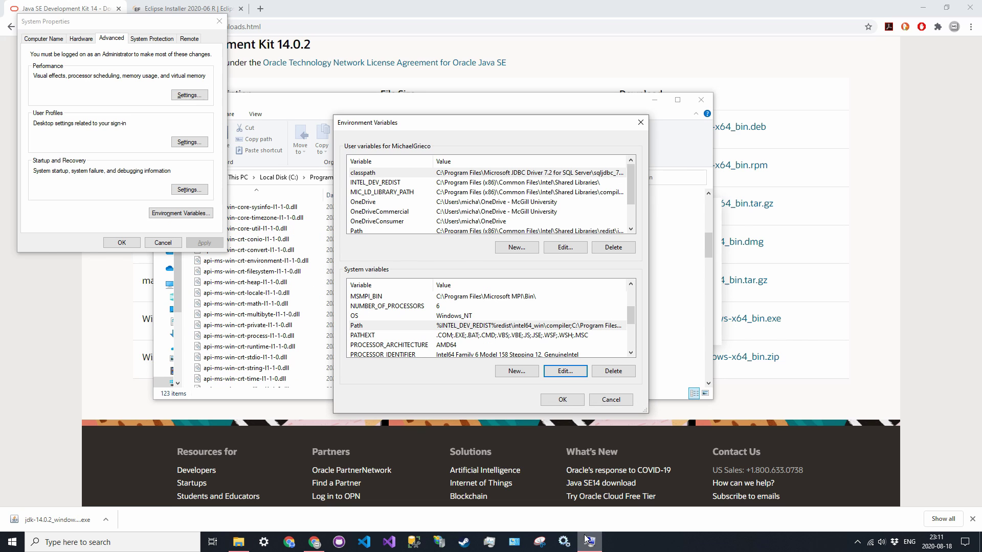
left_click(445, 327)
left_click(568, 371)
scroll(453, 321, "down", 3)
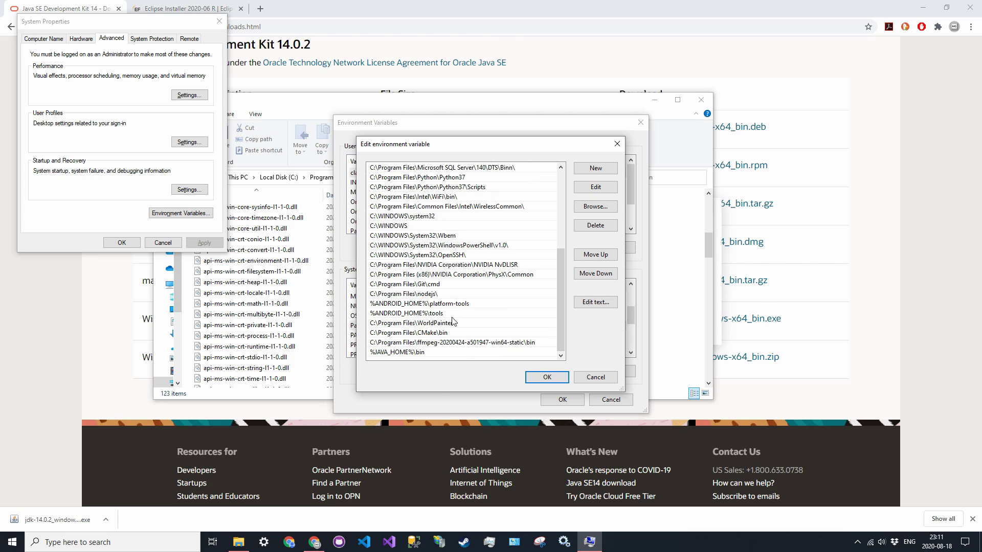
left_click(425, 353)
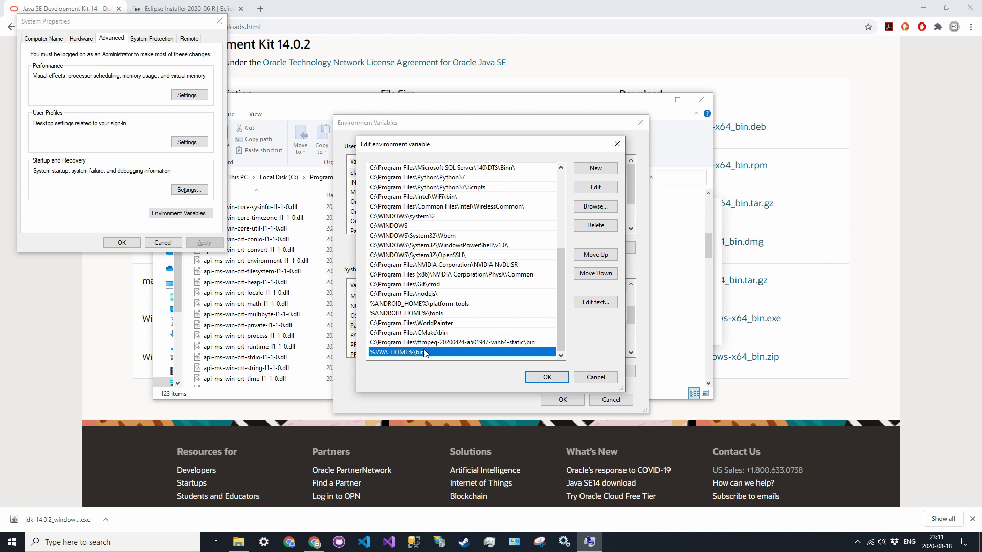
left_click(608, 255)
left_click(608, 255)
left_click(607, 256)
left_click(607, 255)
left_click(607, 256)
left_click(607, 256)
triple_click(607, 255)
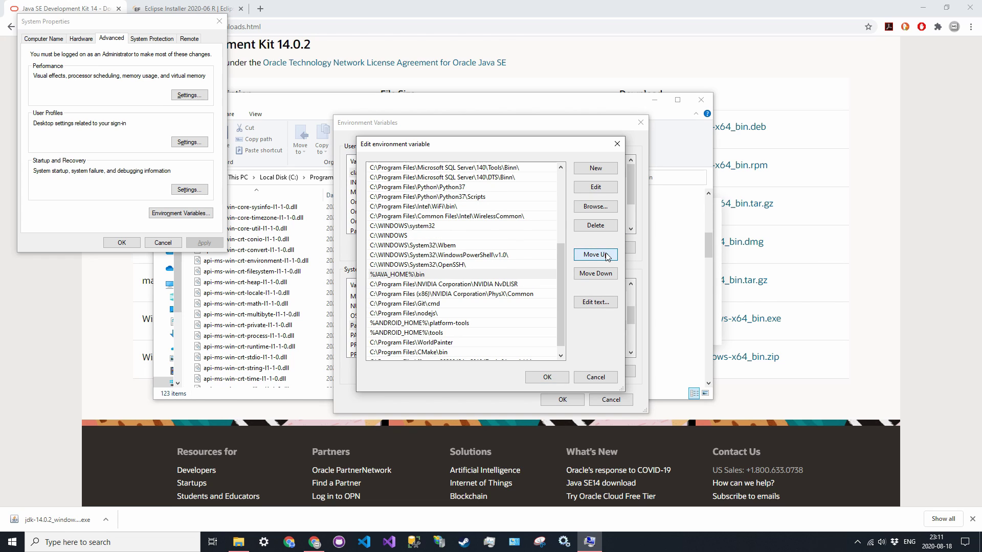
triple_click(607, 255)
double_click(608, 255)
triple_click(608, 256)
left_click(608, 255)
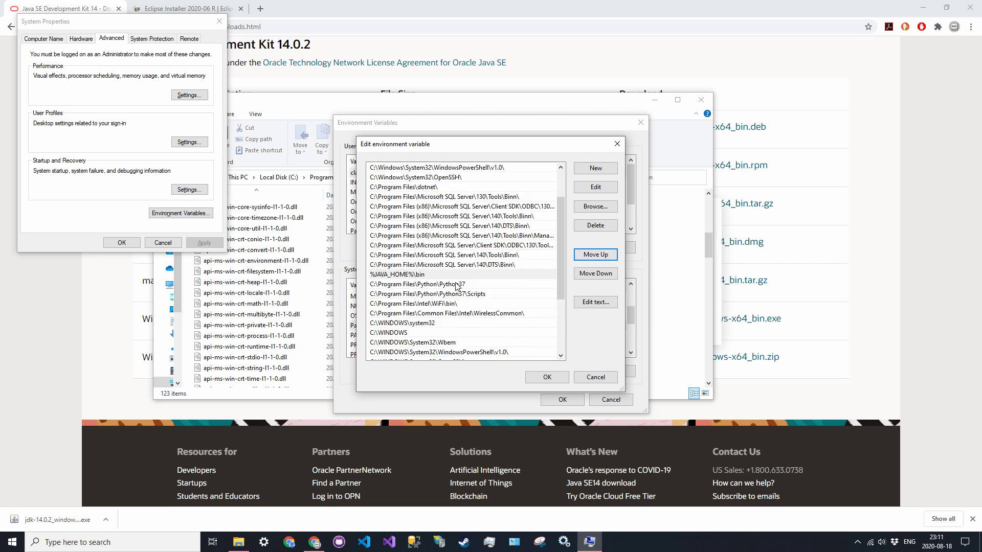
double_click(607, 258)
double_click(605, 257)
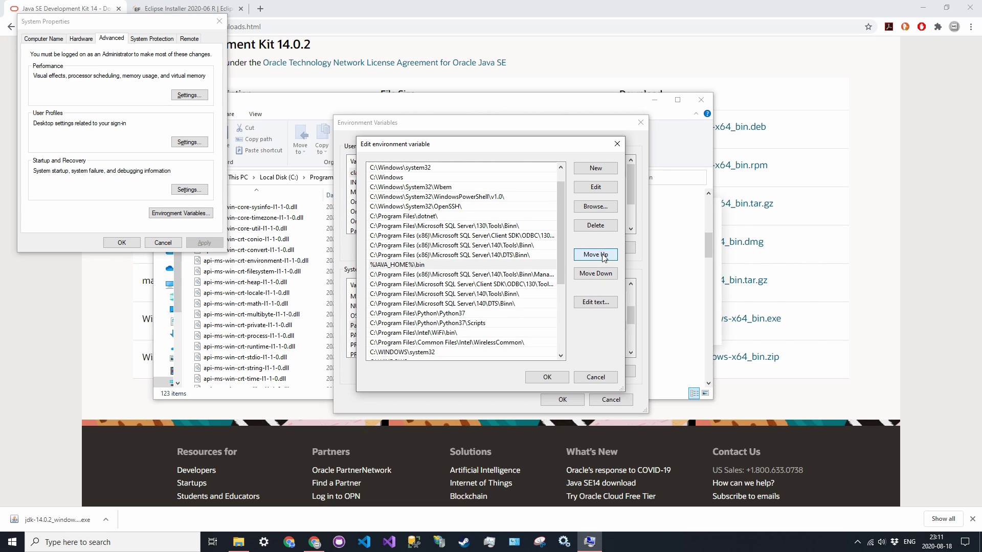
double_click(605, 257)
double_click(605, 257)
left_click(593, 257)
scroll(450, 252, "up", 1)
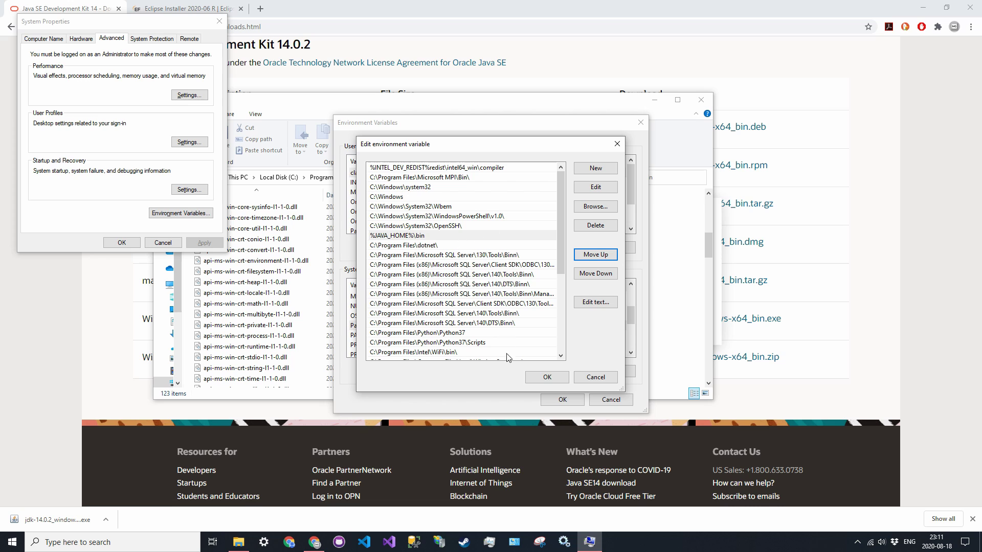
left_click(545, 378)
left_click(563, 399)
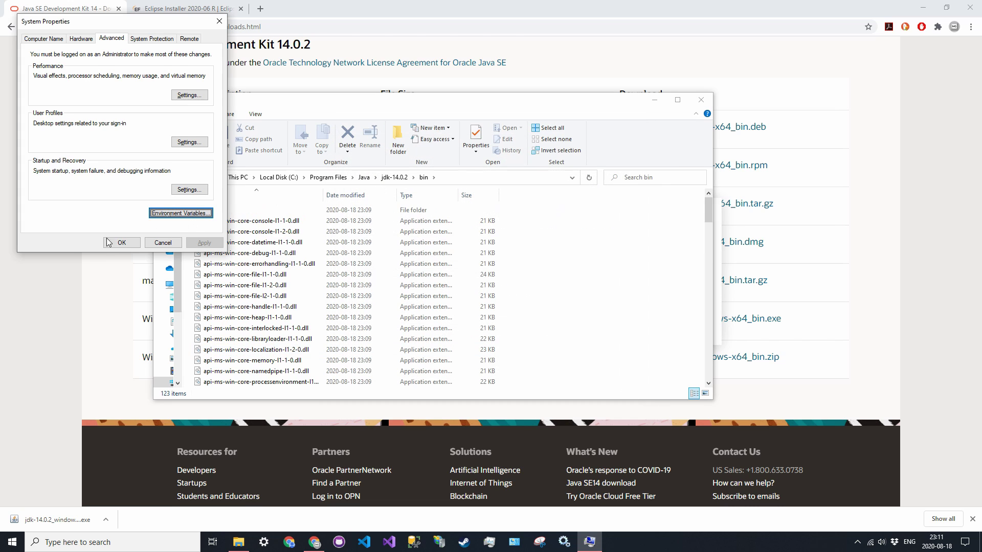
left_click(122, 243)
Step: Open Command Prompt, enlarge its text and run java -version to check the Java installation
key("super")
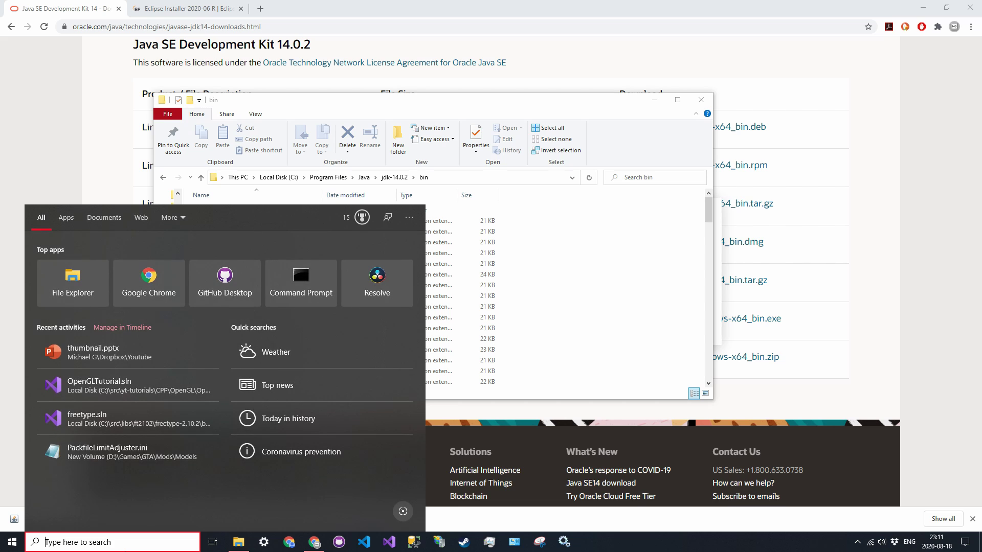
type("cmd")
key("Return")
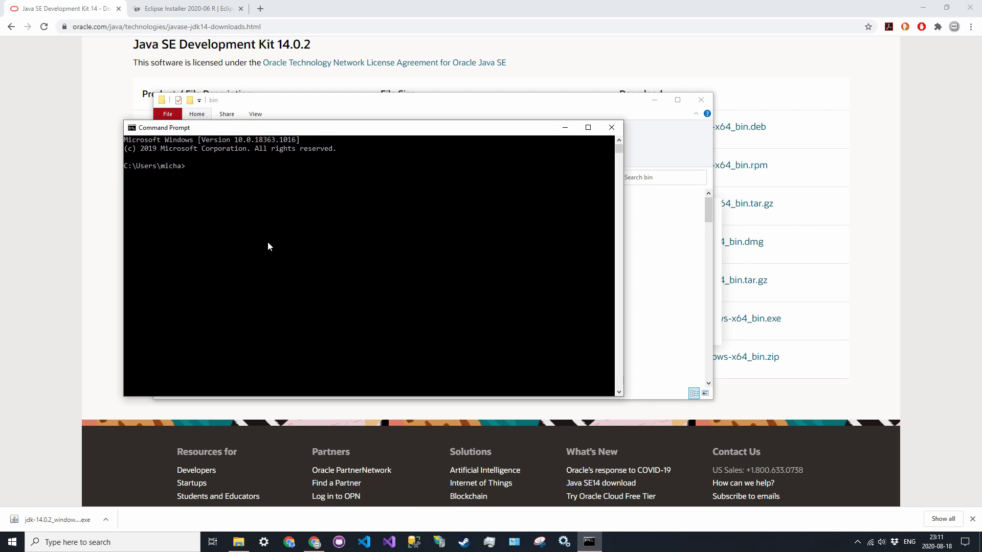
scroll(270, 242, "up", 4, "ctrl")
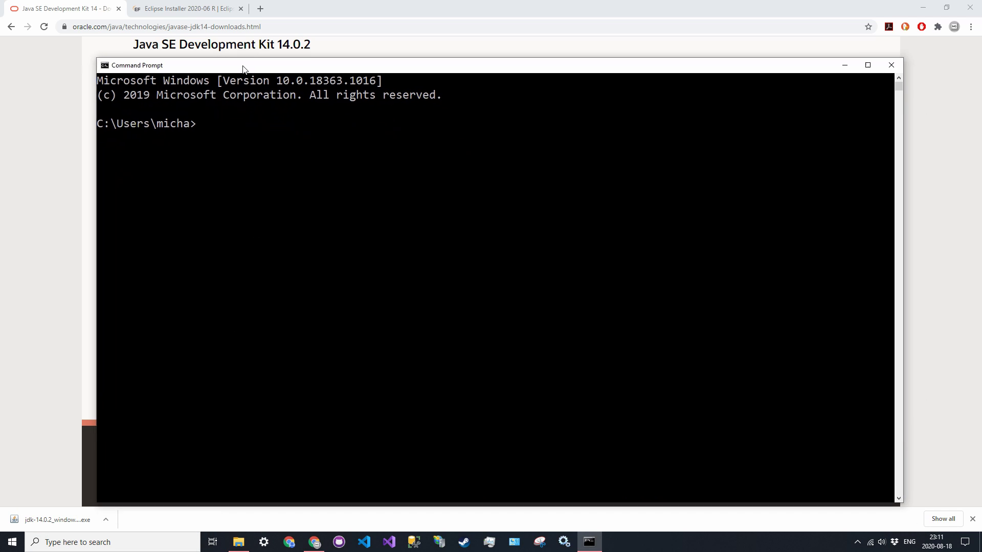
type("java -versio")
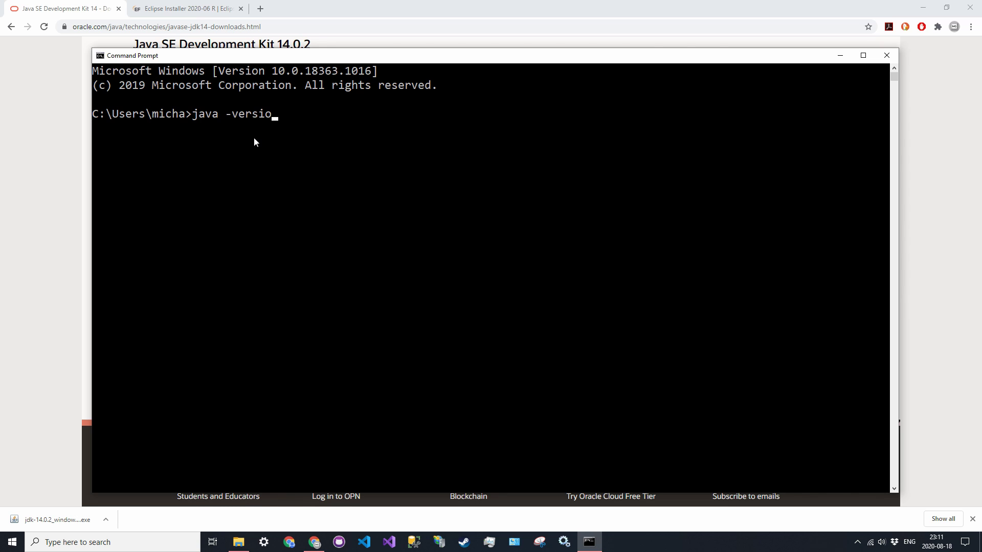
type("n")
key("Return")
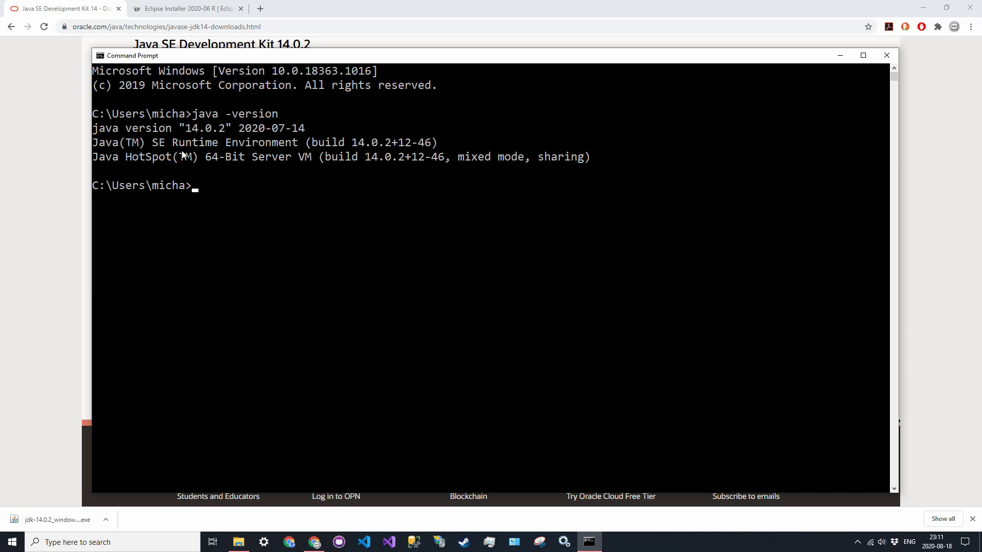
Step: Download the 64-bit Eclipse IDE 2020-06 installer, eclipse-inst-win64.exe, from the Eclipse website
left_click(38, 140)
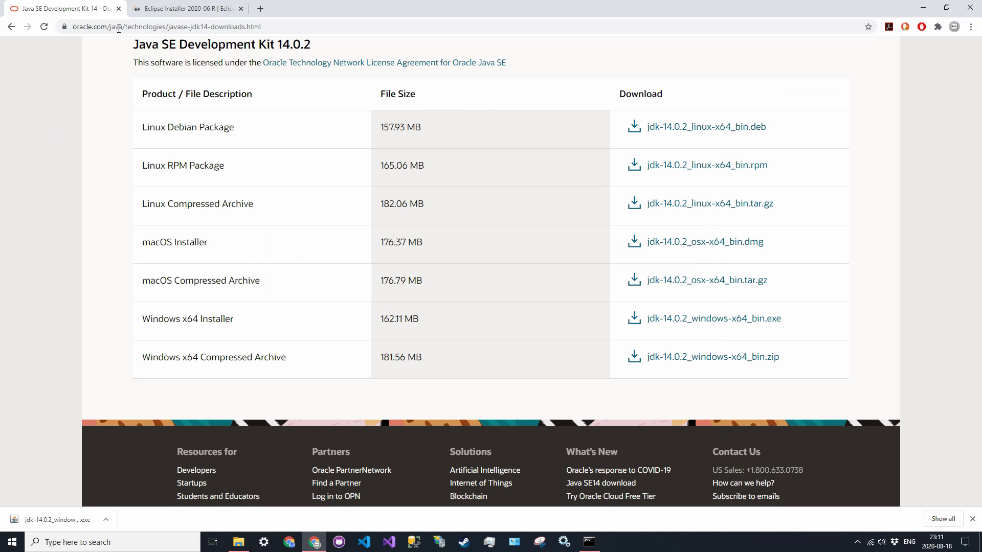
left_click(197, 4)
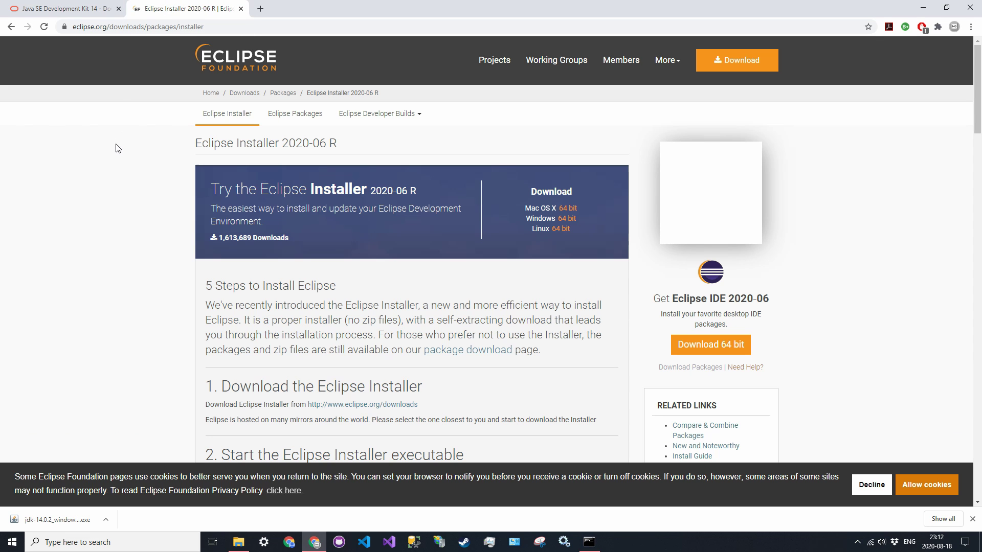
scroll(154, 163, "down", 3)
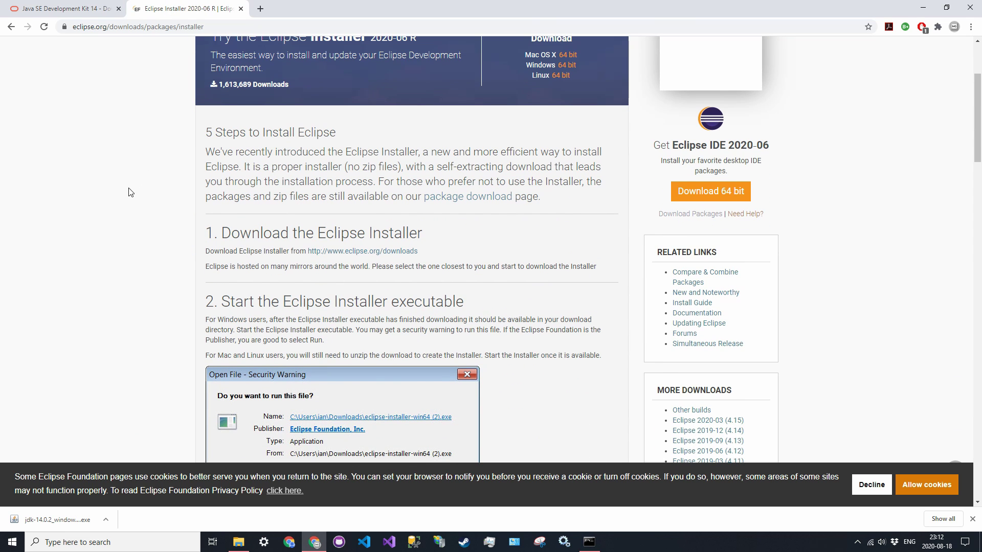
scroll(128, 236, "up", 2)
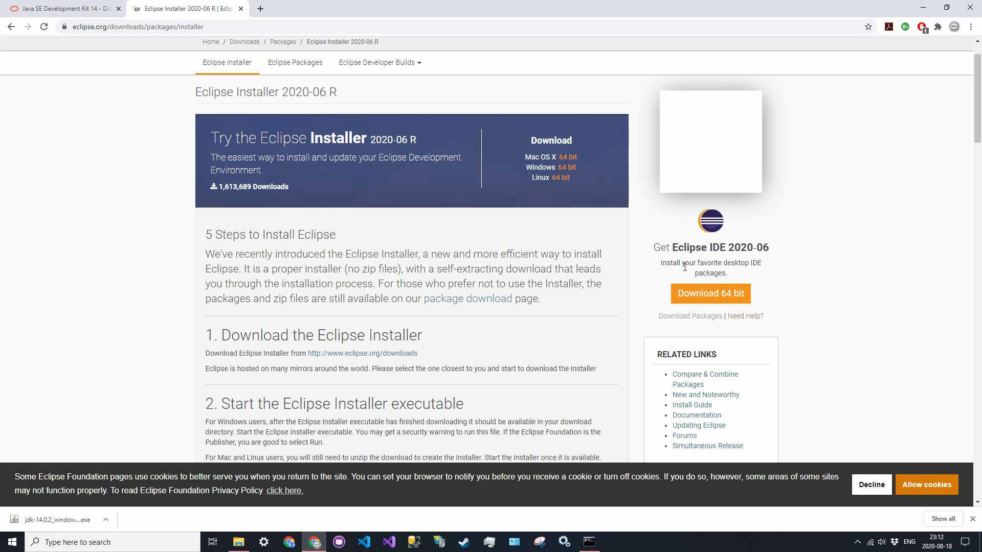
left_click(727, 294)
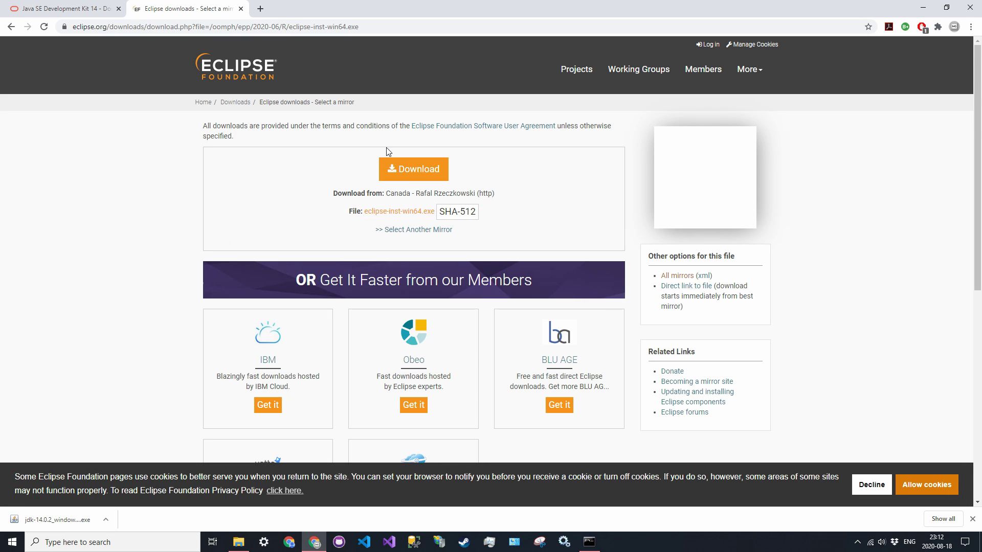
left_click(410, 172)
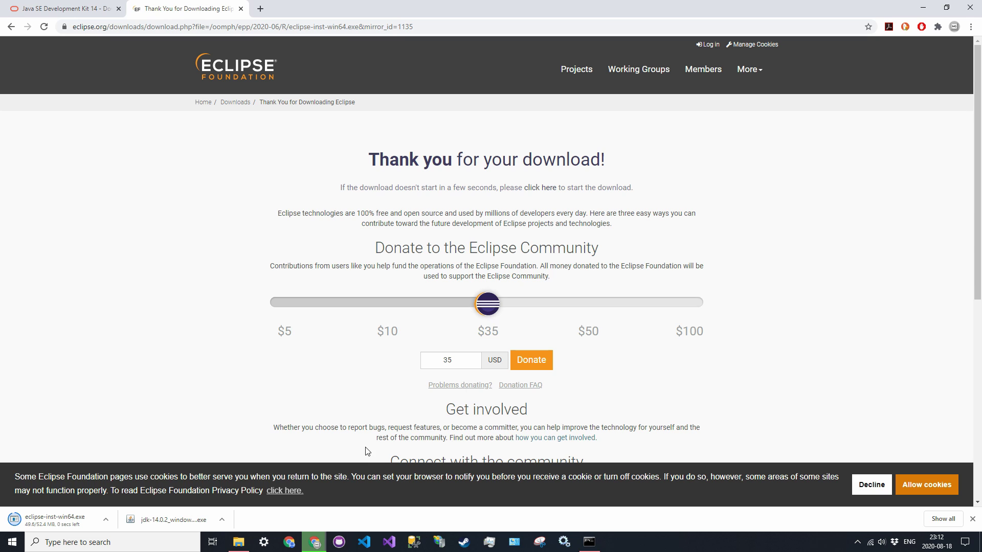
Step: Run eclipse-inst-win64.exe from the Downloads folder in File Explorer
left_click(240, 543)
scroll(170, 233, "up", 4)
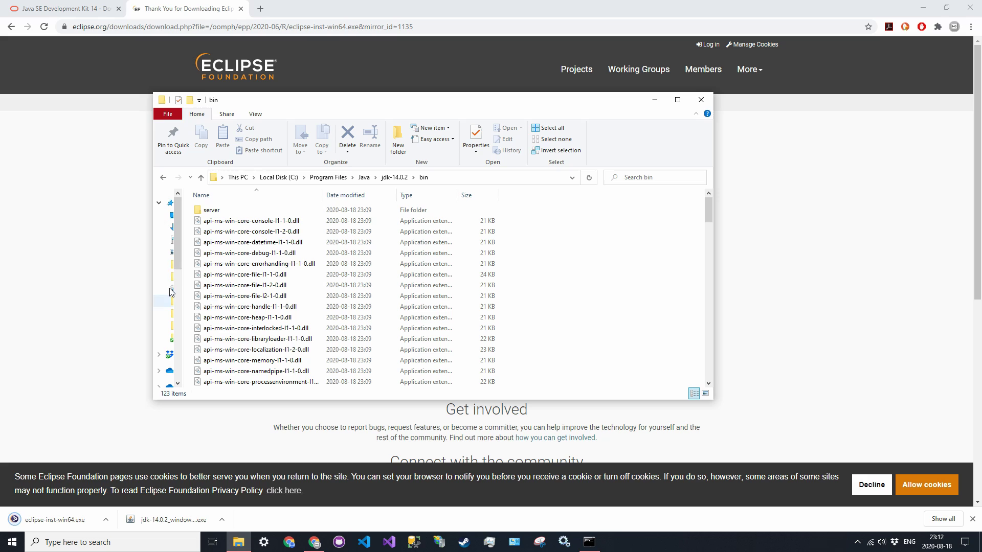
left_click(170, 230)
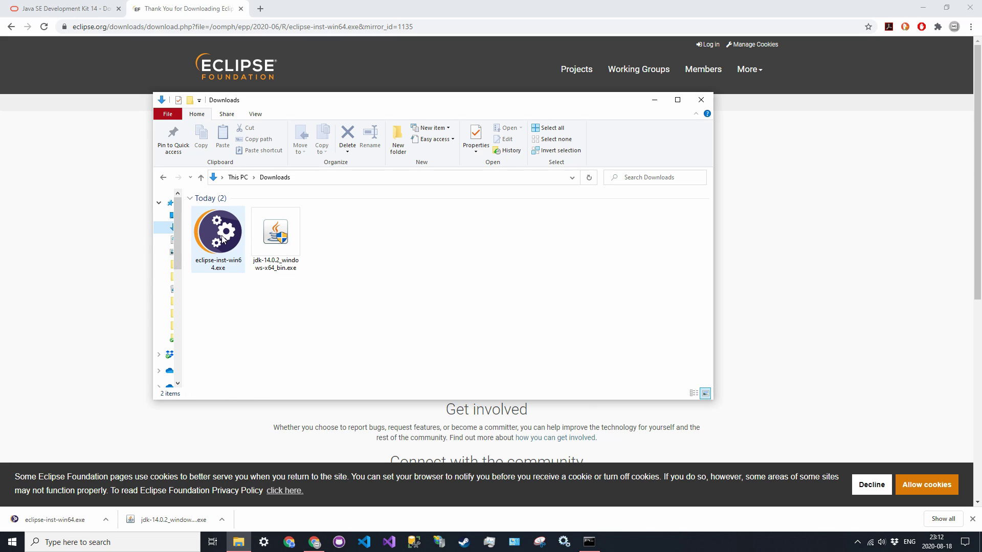
double_click(222, 239)
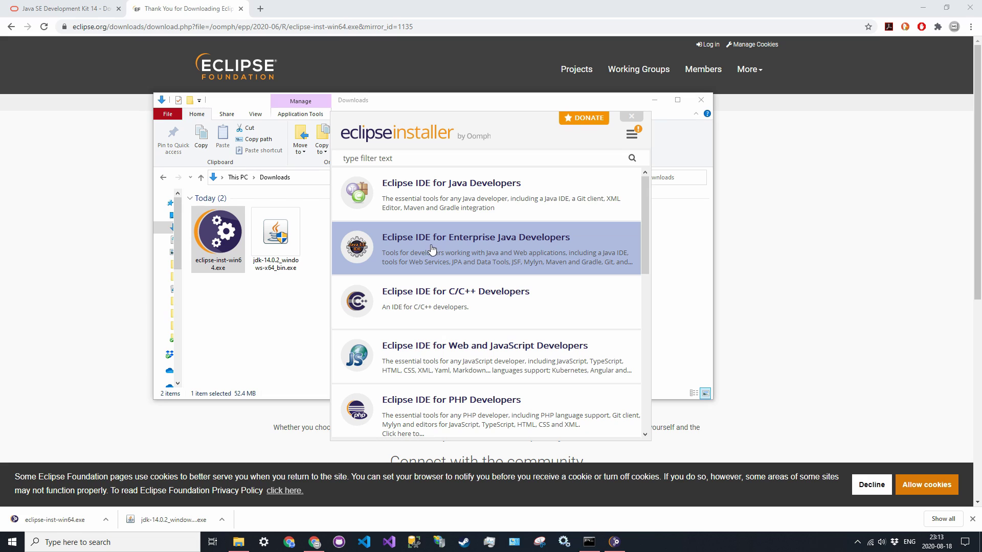
Step: Install Eclipse IDE for Java Developers using the jdk-14.0.2 VM, accepting the unsigned content and remembering that choice
left_click(432, 189)
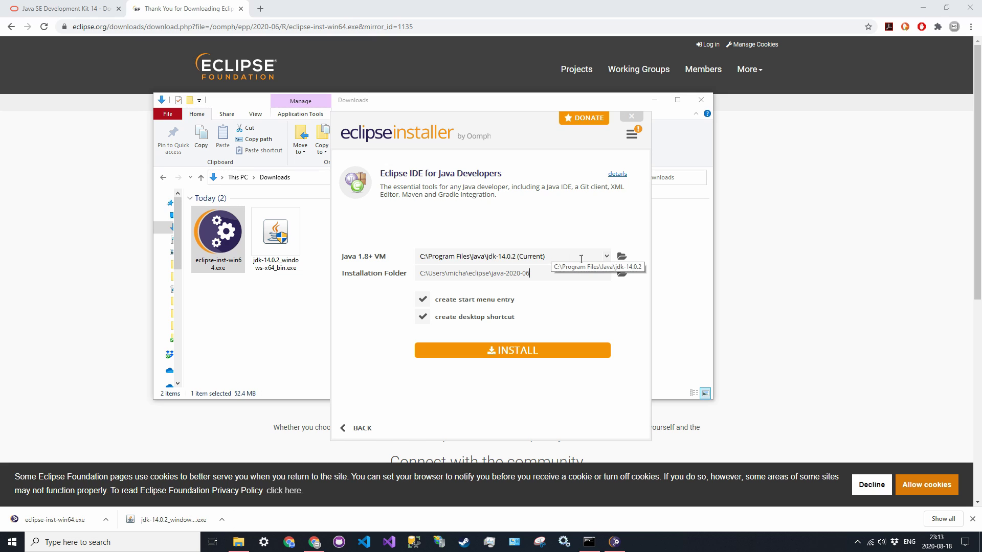
left_click(606, 257)
left_click(570, 247)
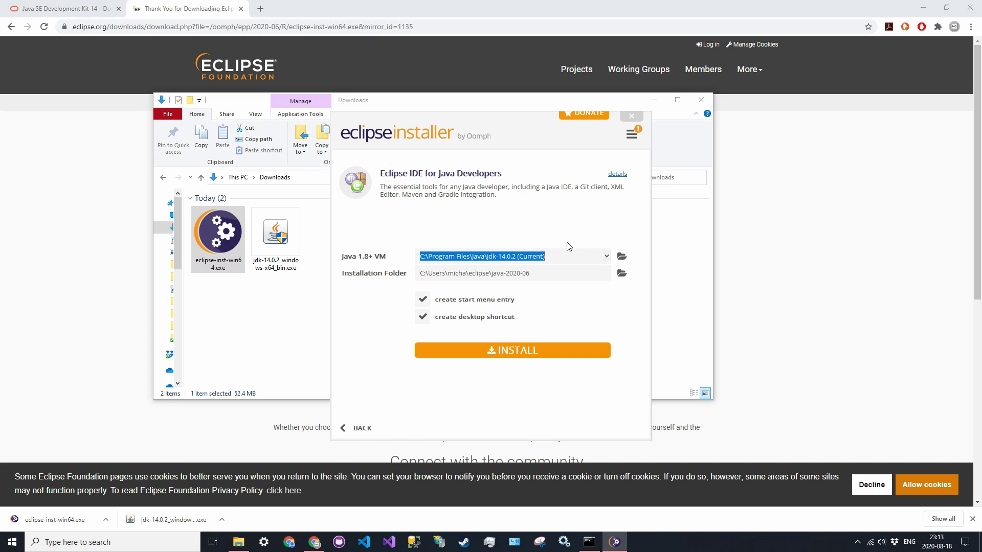
left_click(607, 257)
left_click(562, 244)
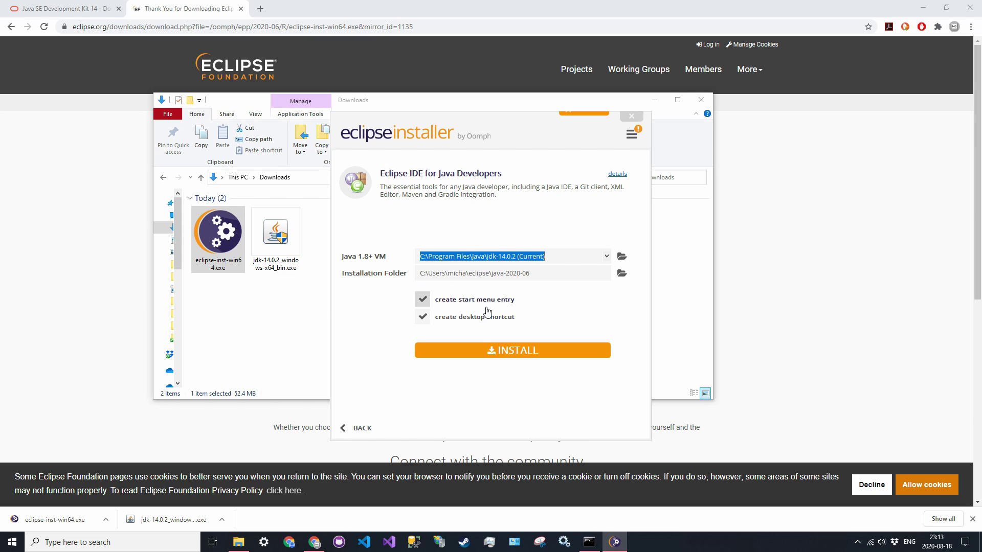
left_click(506, 351)
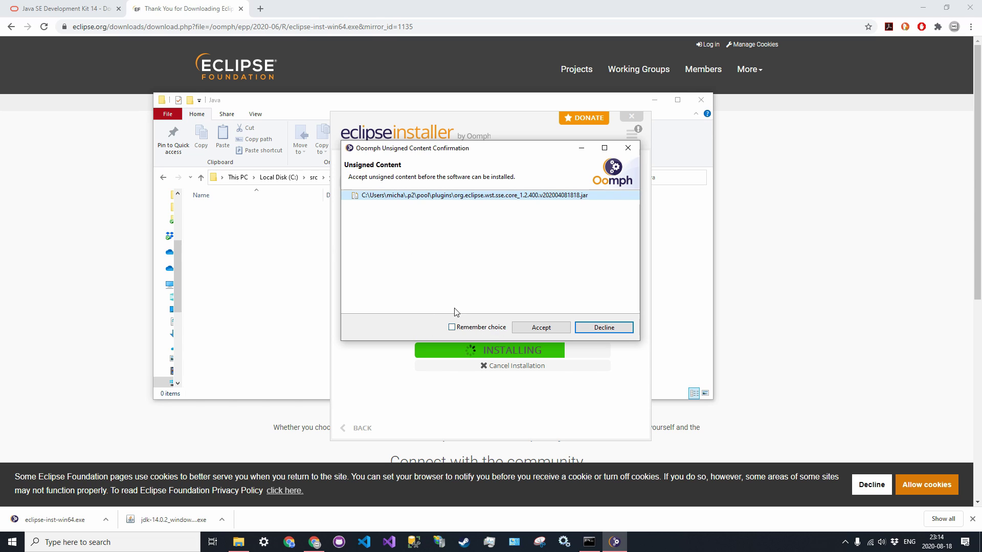
left_click(452, 328)
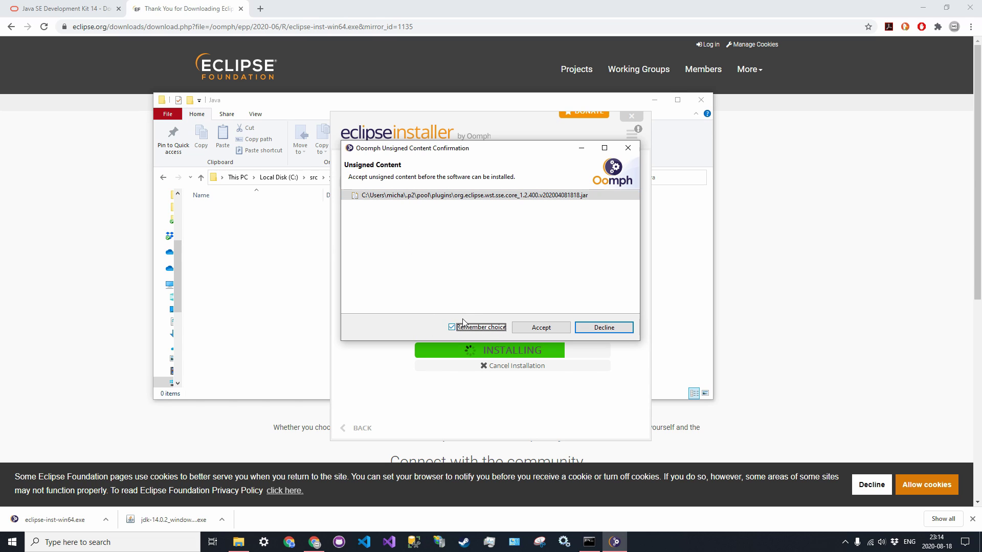
left_click(533, 329)
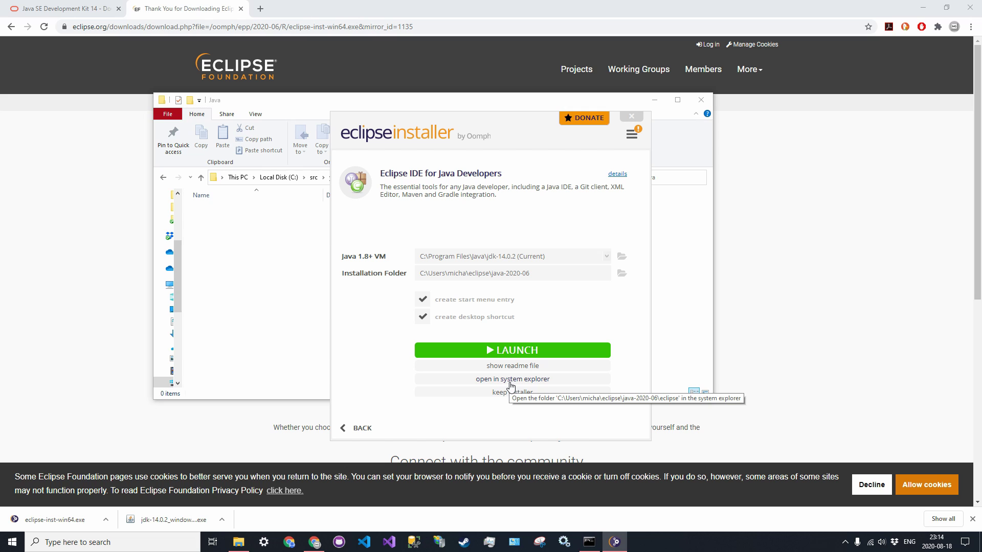
Step: View the installed eclipse folder in File Explorer, minimize it and launch Eclipse from the installer
left_click(510, 385)
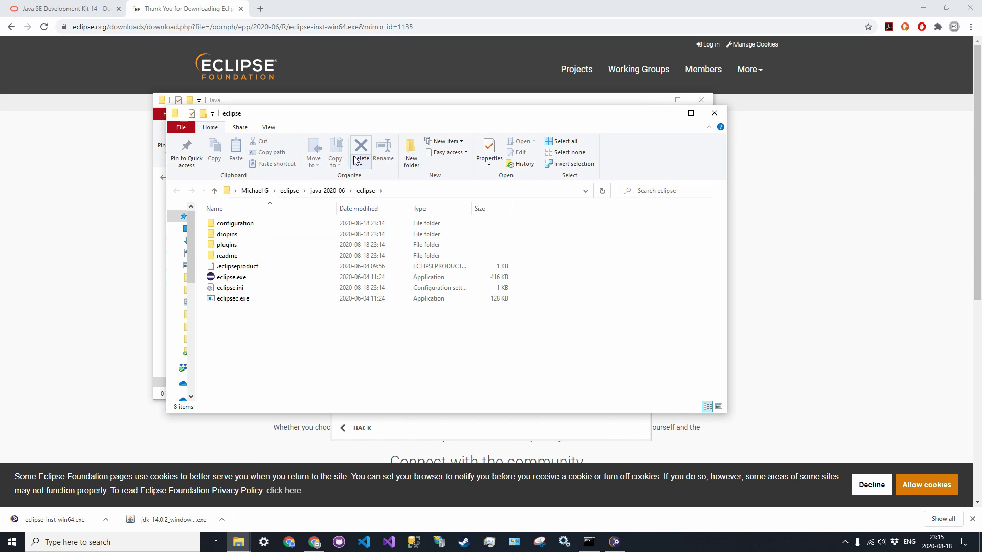
left_click_drag(337, 120, 593, 121)
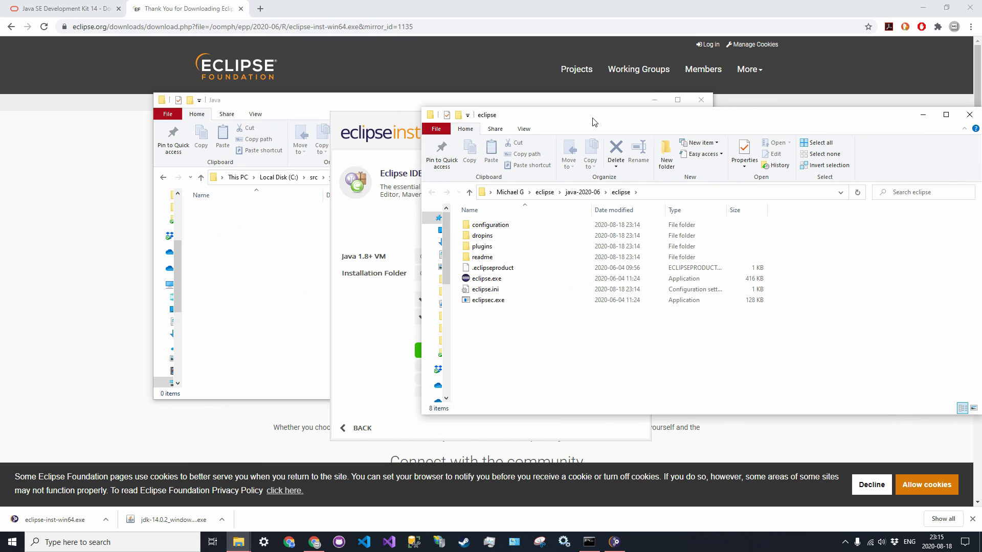
left_click(923, 115)
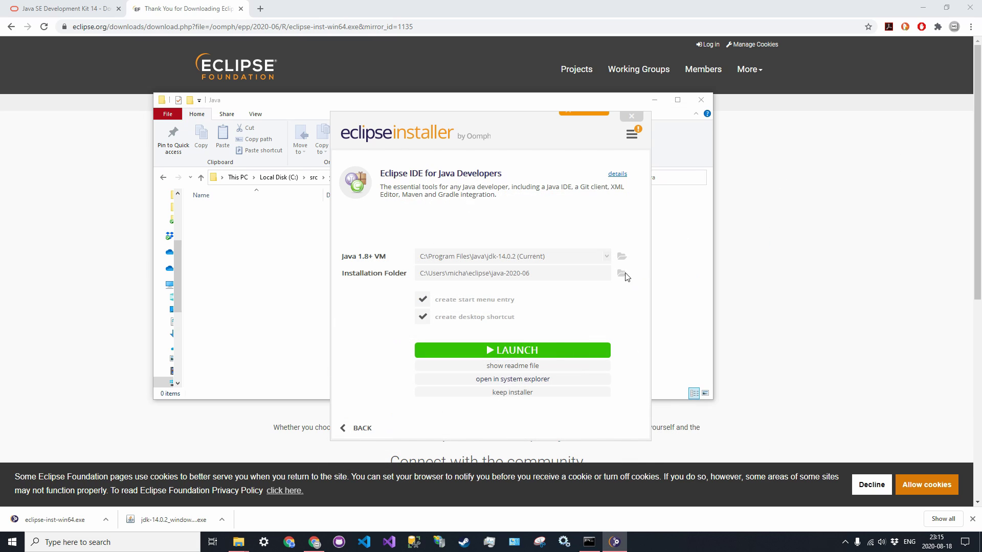
left_click(493, 353)
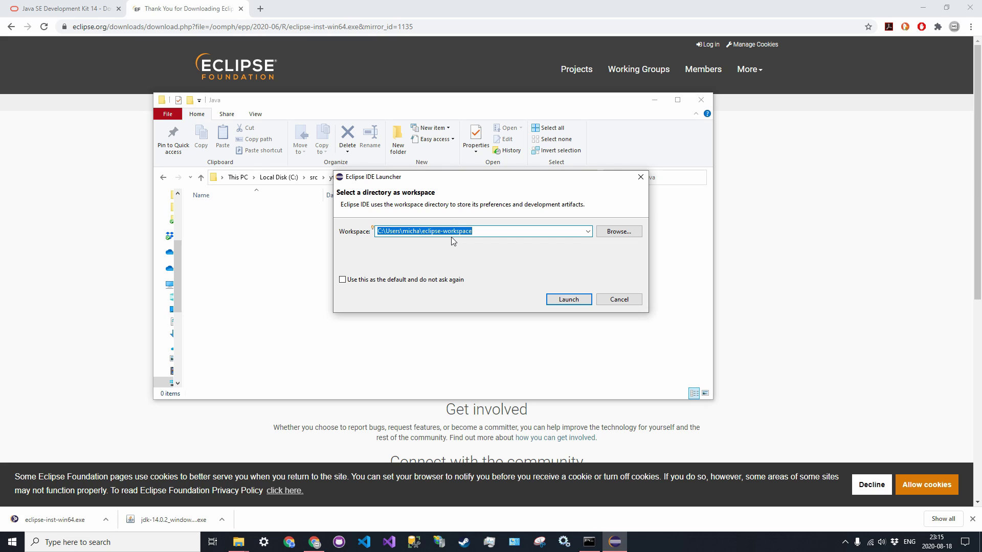
Step: Copy the path of the Java folder from File Explorer and launch Eclipse with C:\src\yt-tutorials\Java as its workspace
left_click(241, 247)
left_click(322, 178)
key("ctrl+c")
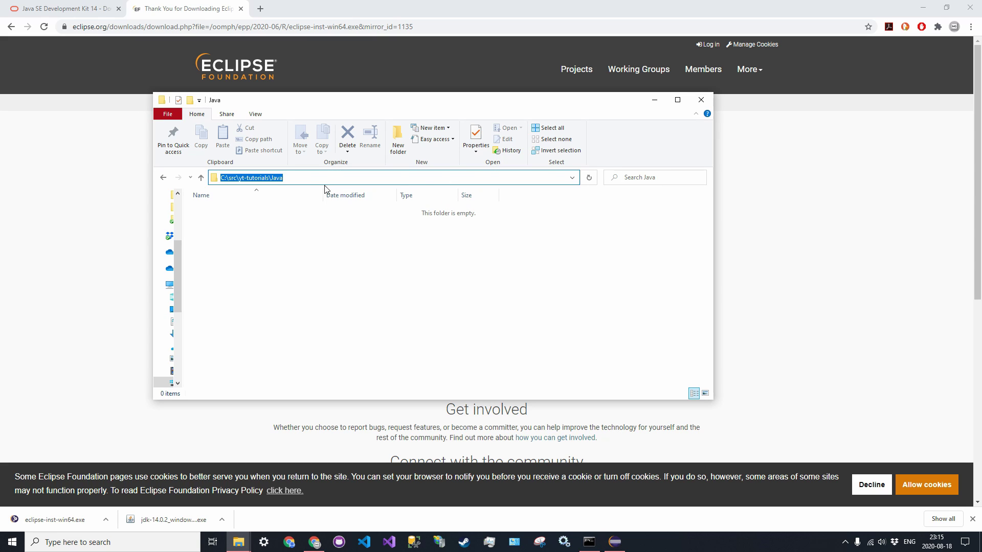
left_click(611, 544)
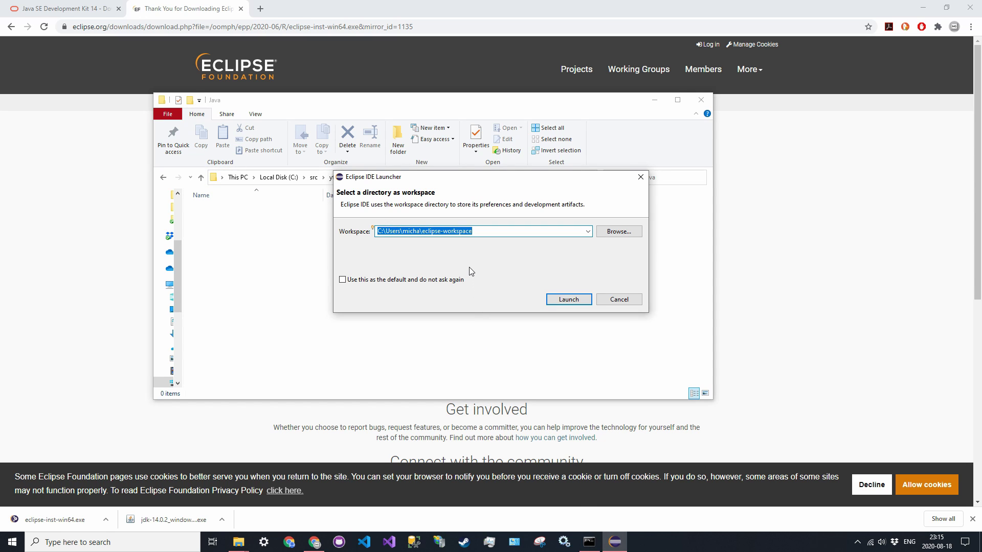
key("ctrl+v")
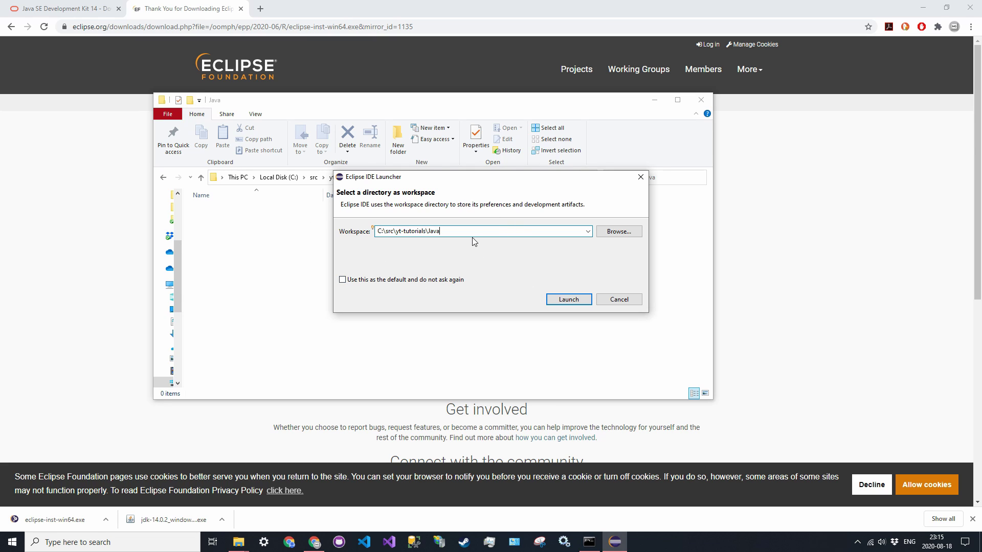
left_click(565, 299)
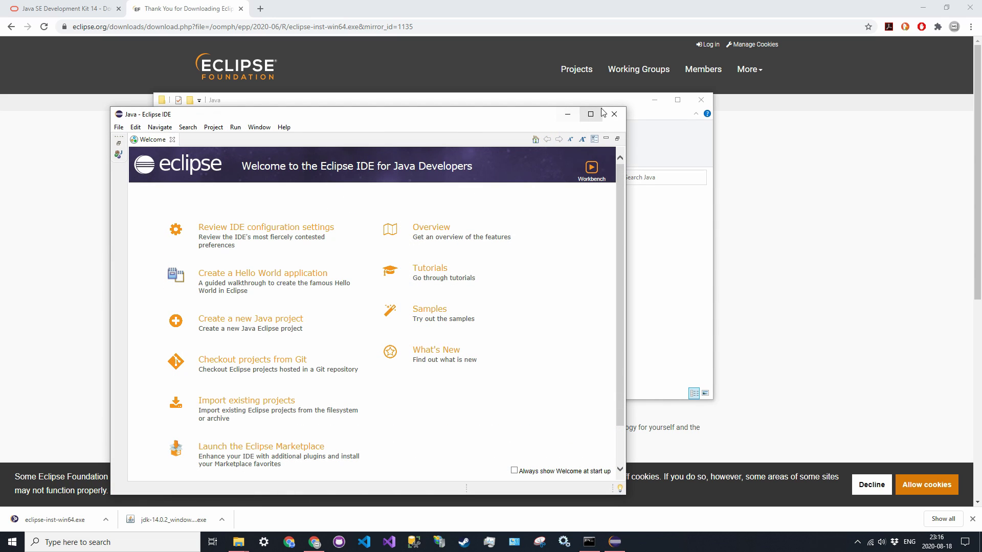
Step: Maximize the Eclipse window and close the Donate page
left_click(590, 114)
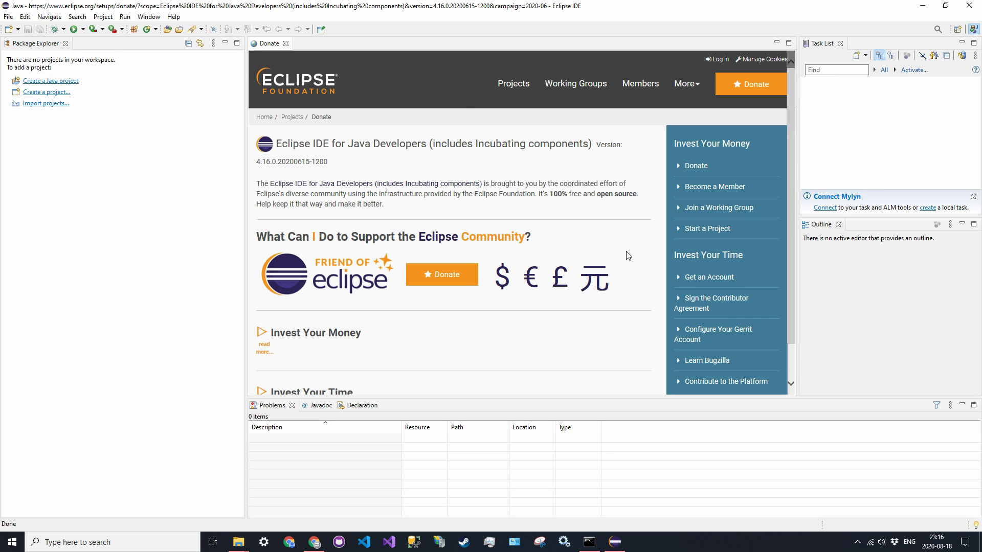
left_click(287, 43)
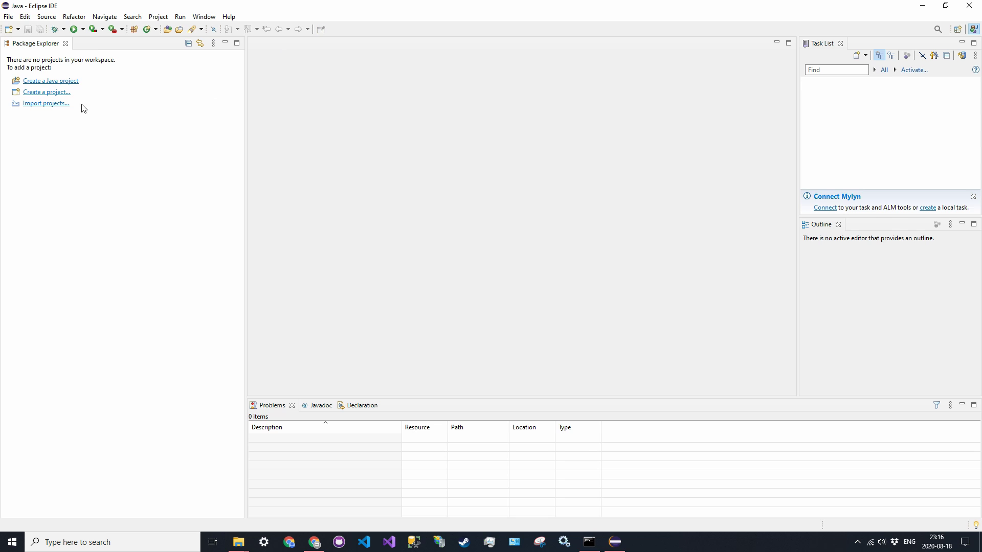
Step: Create a Java project named Tutorial with jdk-14.0.2 as its project-specific JRE, without a module-info.java file
left_click(64, 83)
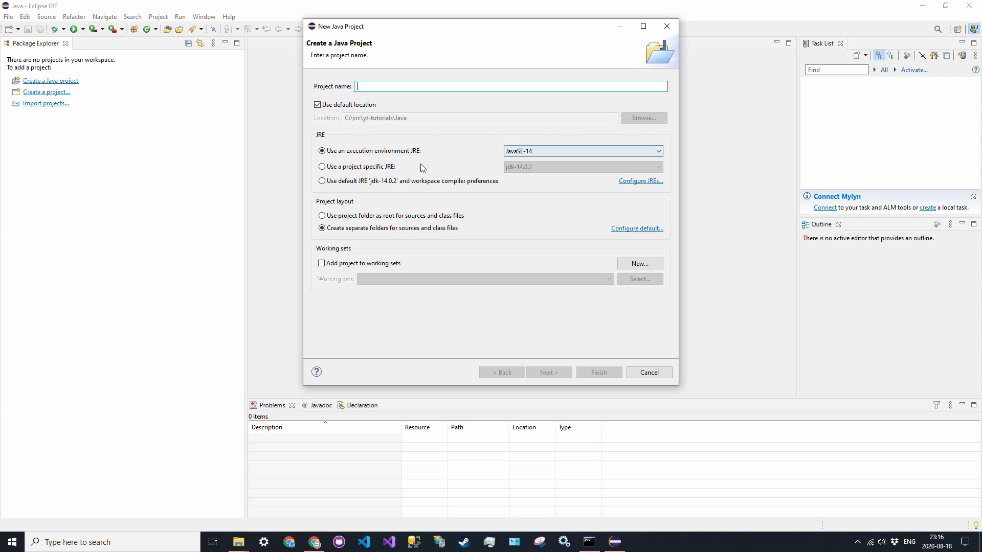
left_click(360, 168)
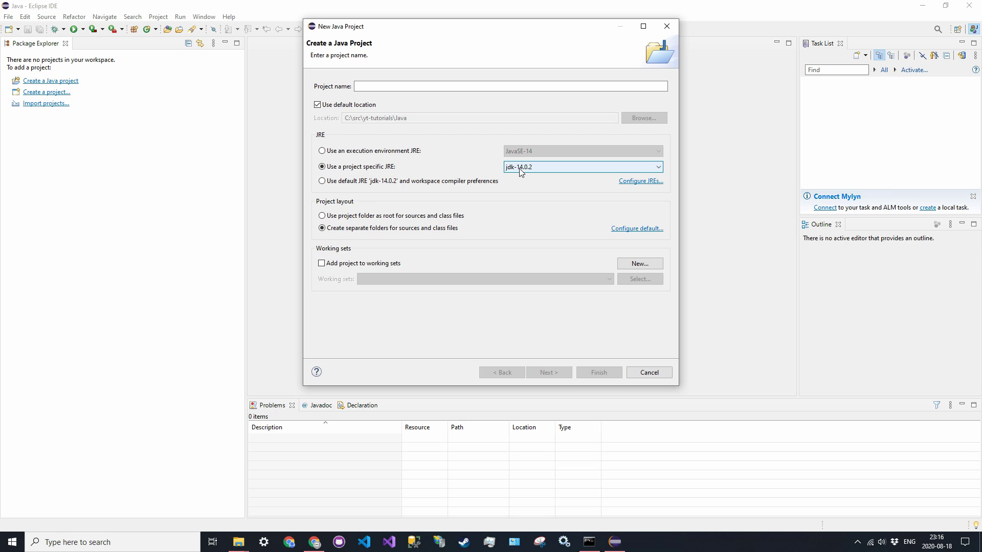
left_click(405, 87)
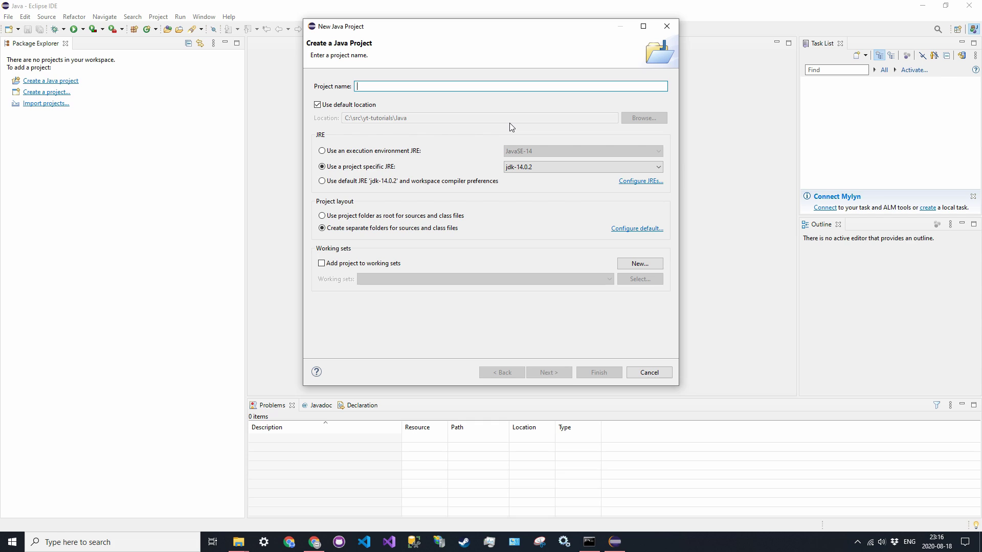
type("Tutorial")
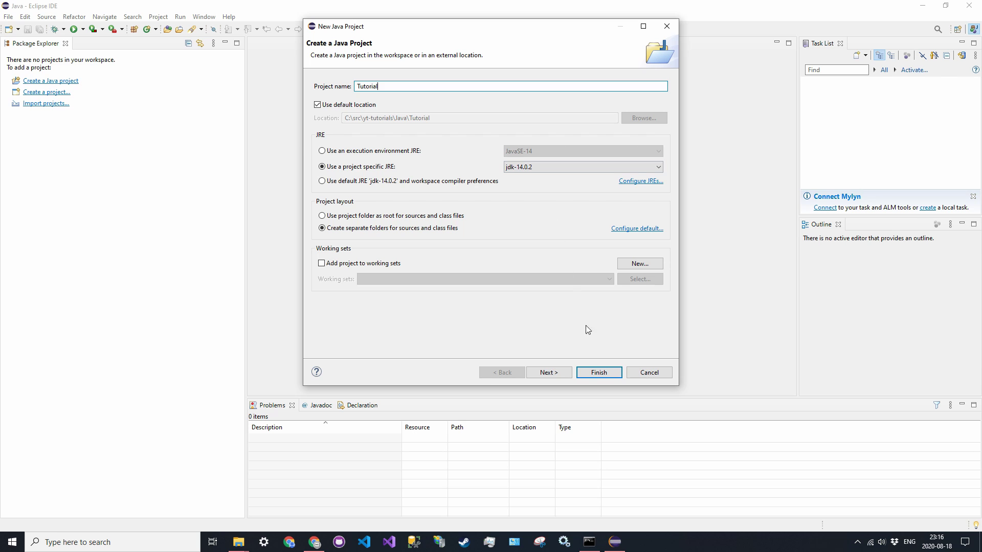
left_click(597, 373)
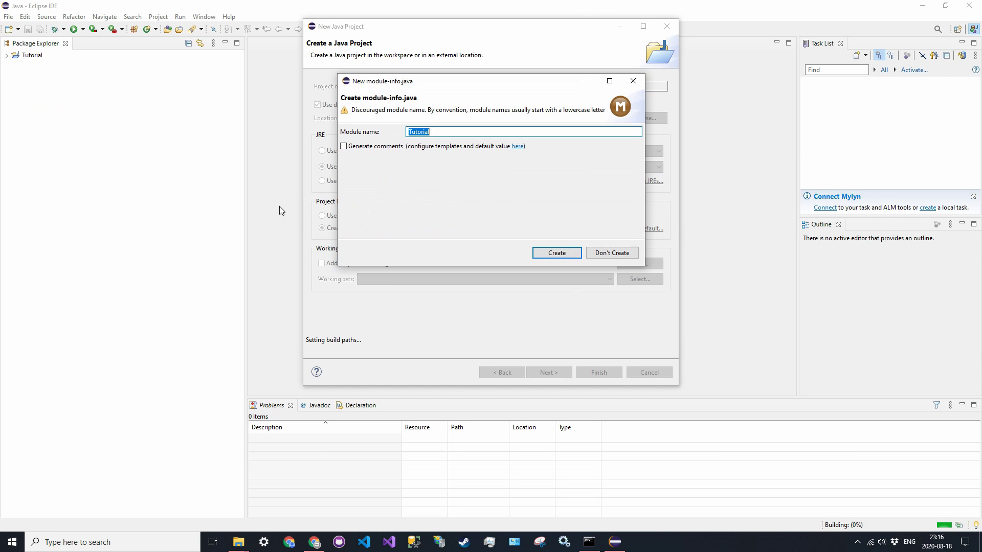
left_click(608, 256)
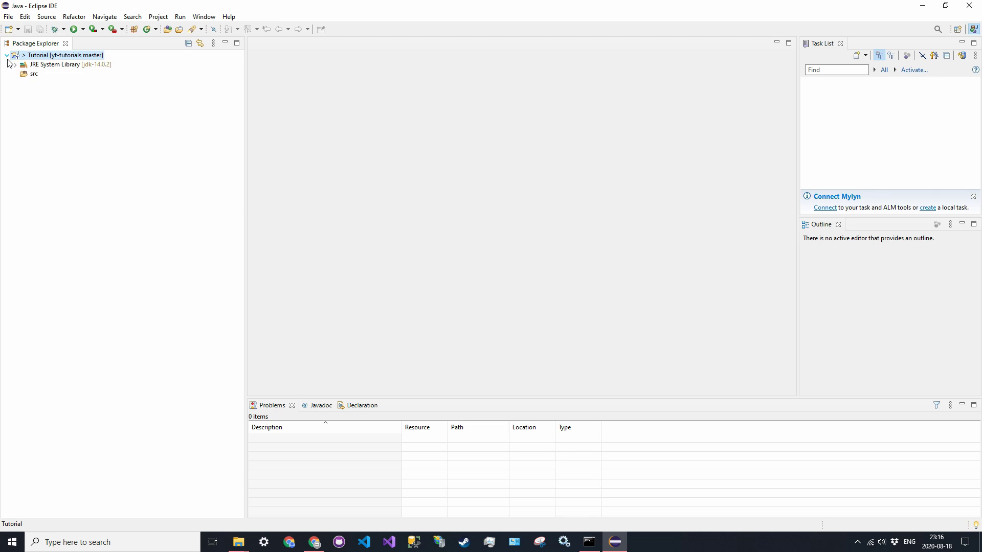
Step: Create a public class named Main in the src folder of the Tutorial project
left_click(31, 75)
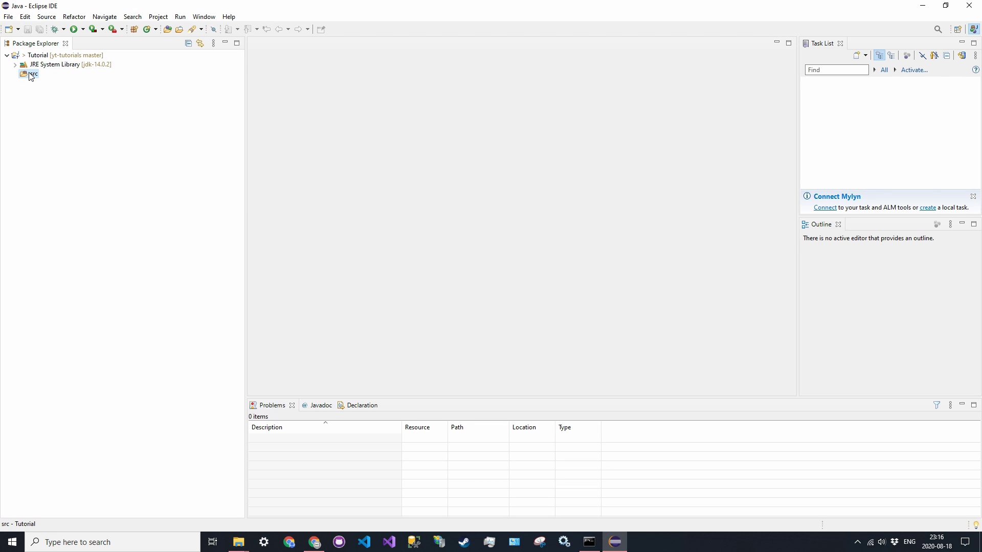
right_click(31, 77)
left_click(204, 102)
right_click(34, 73)
mouse_move(77, 80)
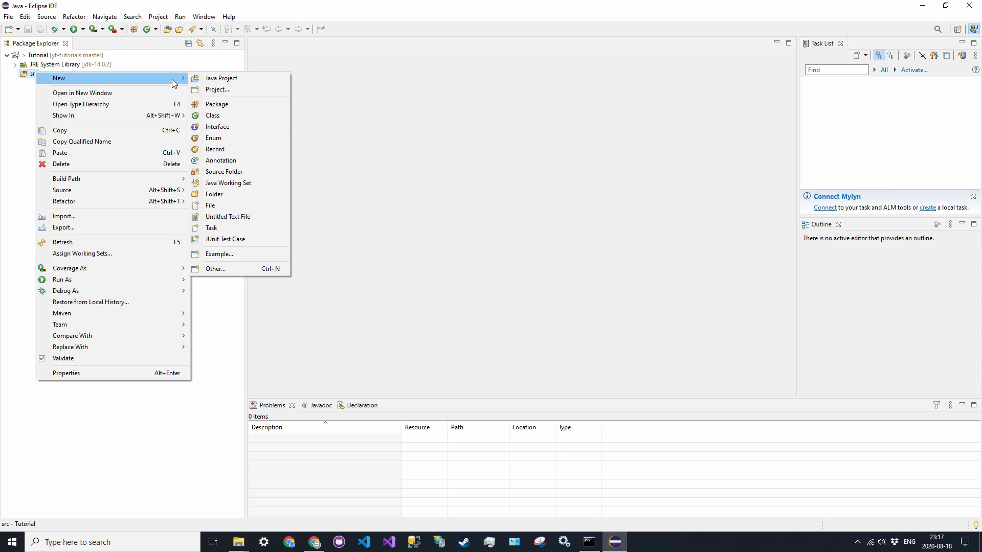
left_click(207, 118)
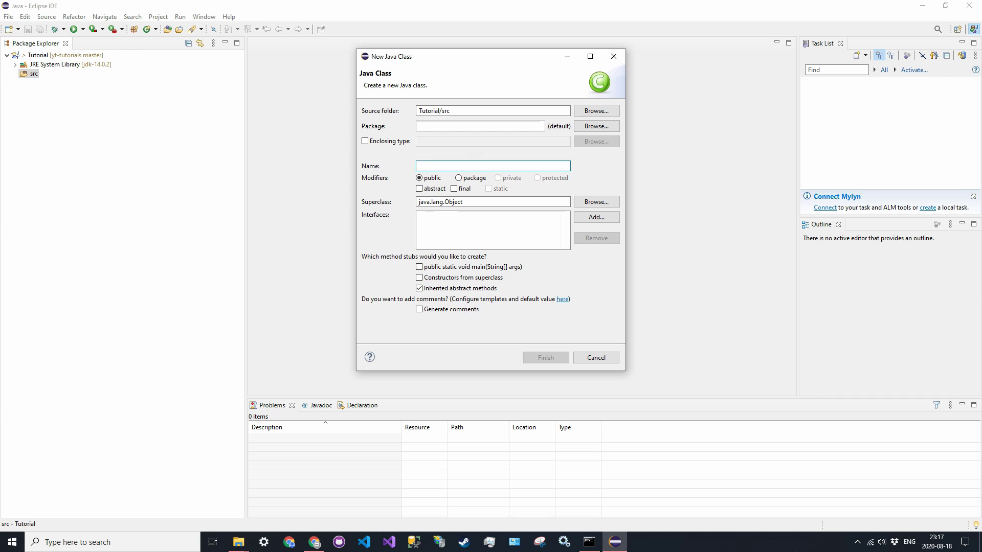
type("Main")
key("Return")
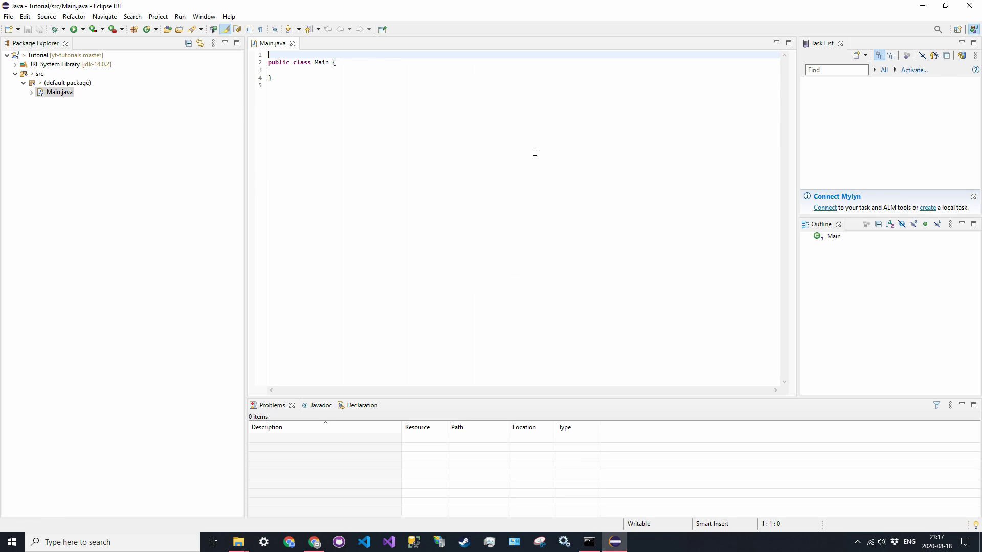
Step: Enlarge the code editor's text to a comfortable reading size and place the cursor on the empty line inside the Main class
key("ctrl+equal")
key("ctrl+equal")
key("ctrl+equal")
key("ctrl+equal")
key("ctrl+equal")
key("ctrl+equal")
key("ctrl+equal")
key("ctrl+equal")
key("ctrl+equal")
key("ctrl+equal")
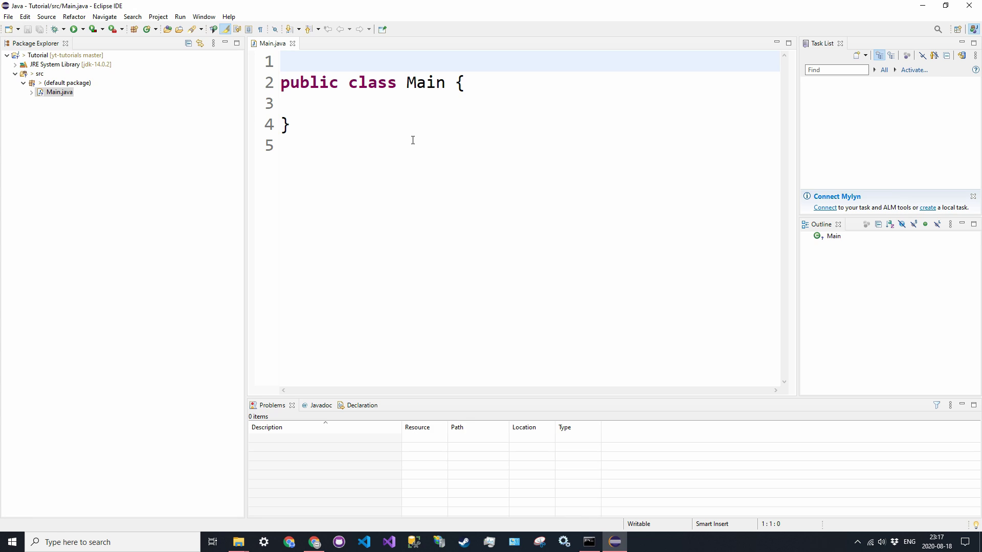
left_click(443, 120)
left_click(451, 107)
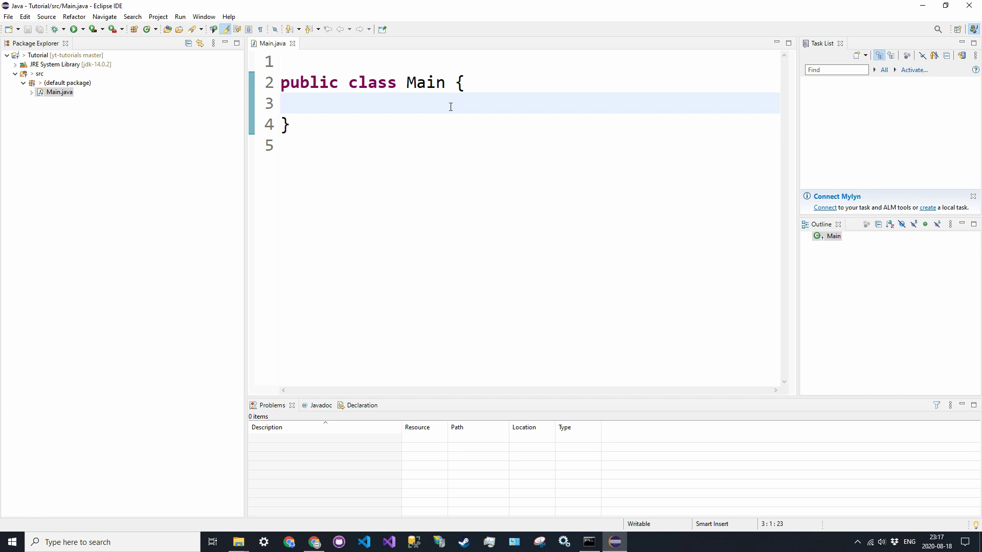
key("ctrl+minus")
key("ctrl+minus")
key("ctrl+minus")
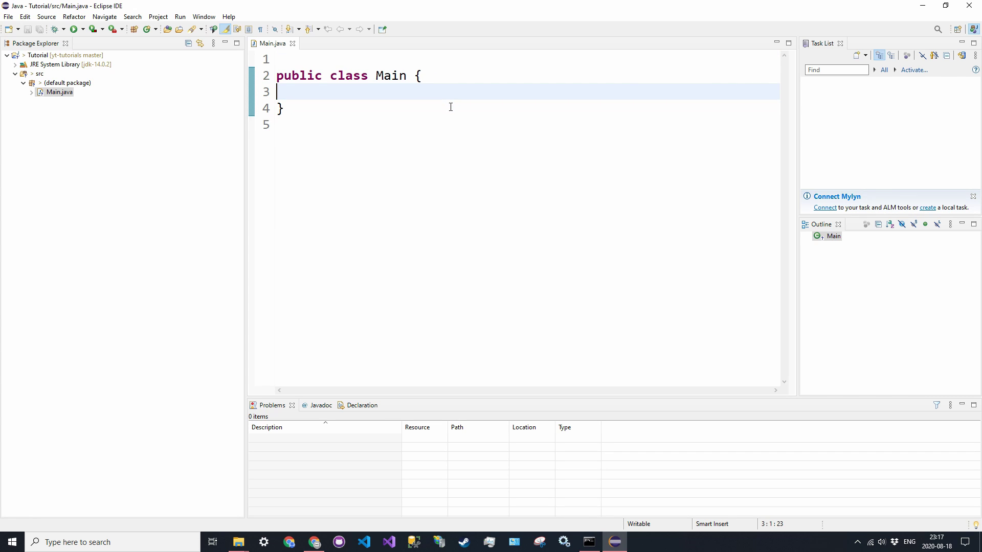
Step: Add an indented method public static void main(String[] args) with an empty body to the Main class
key("Tab")
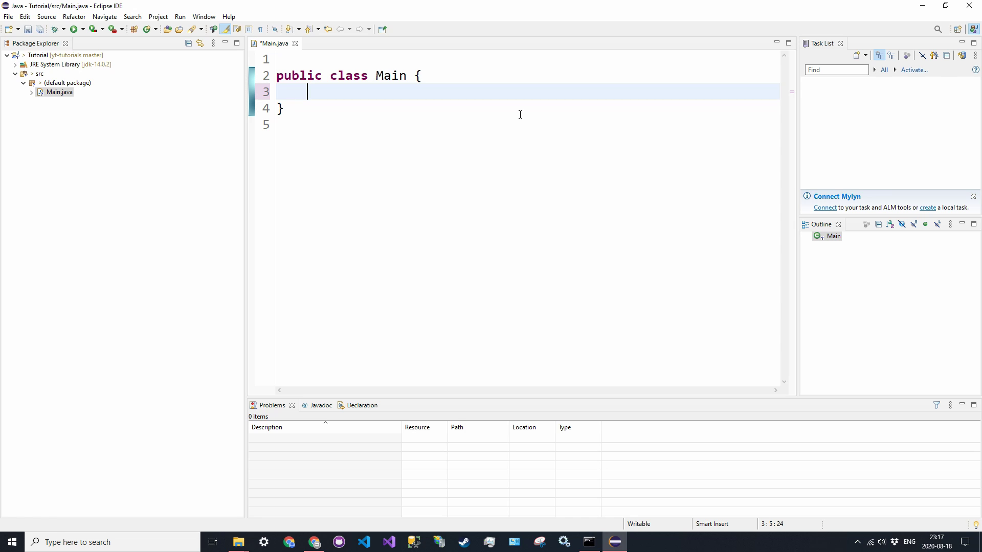
type("public static void main()")
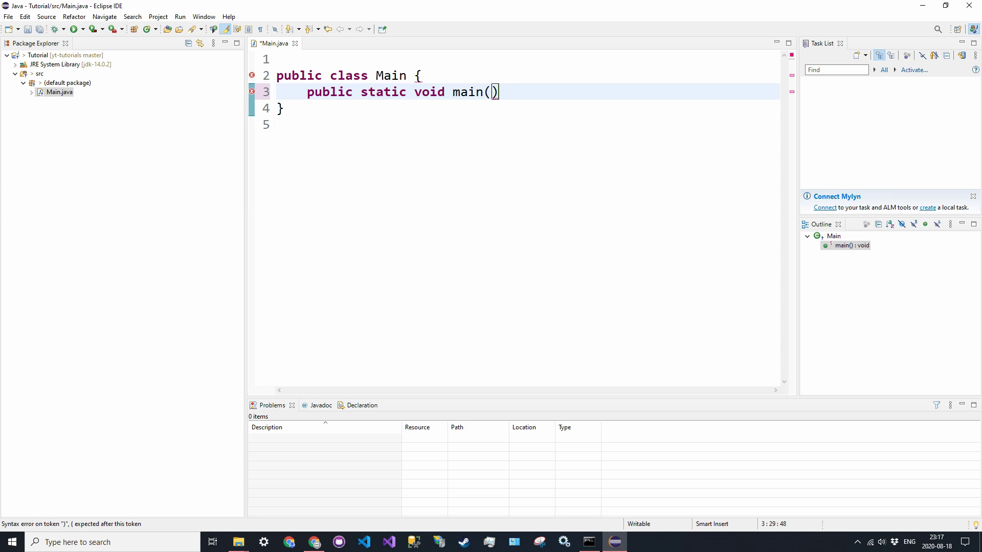
type("String[]")
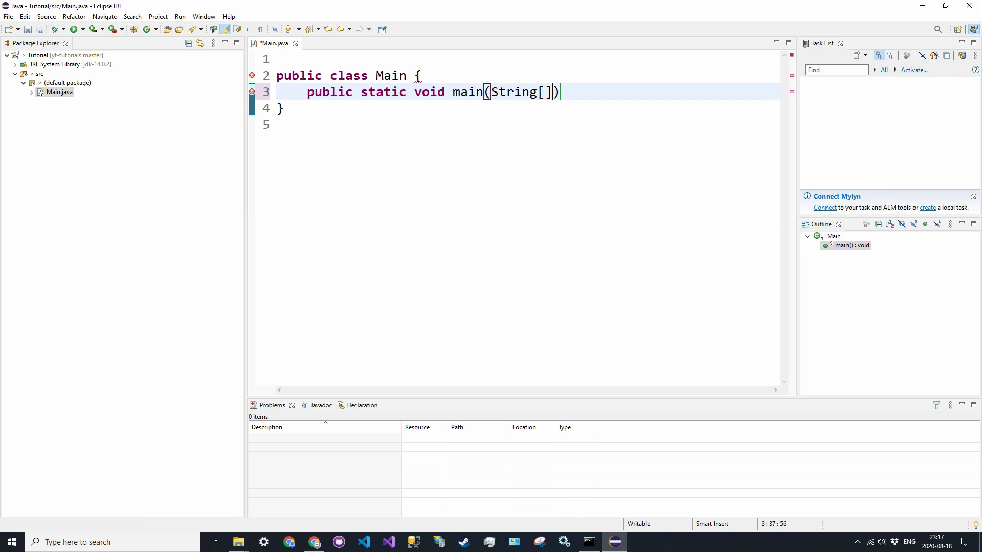
type(" args) {")
key("Return")
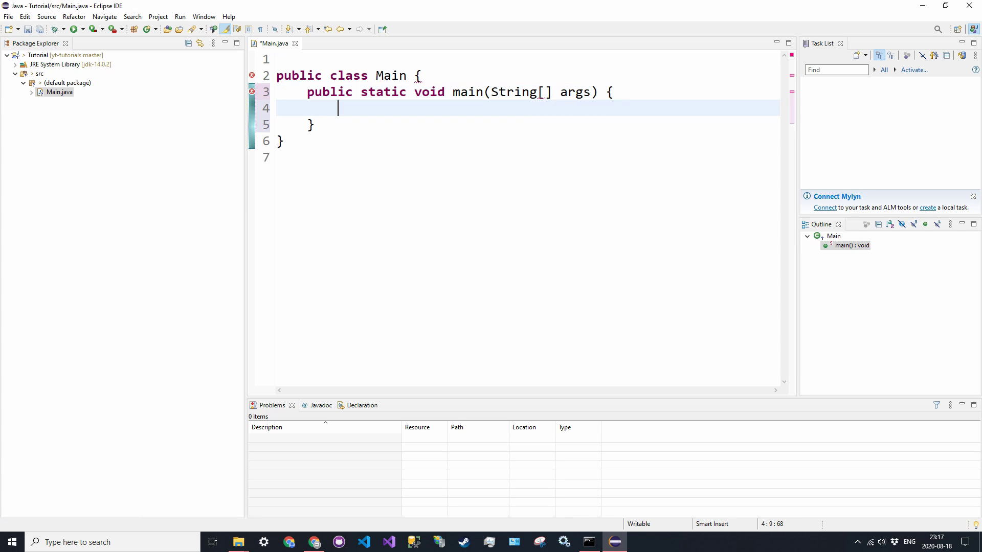
Step: Add System.out.println("Hello, world!"); to the main method, and save and run Main.java
type("System.out")
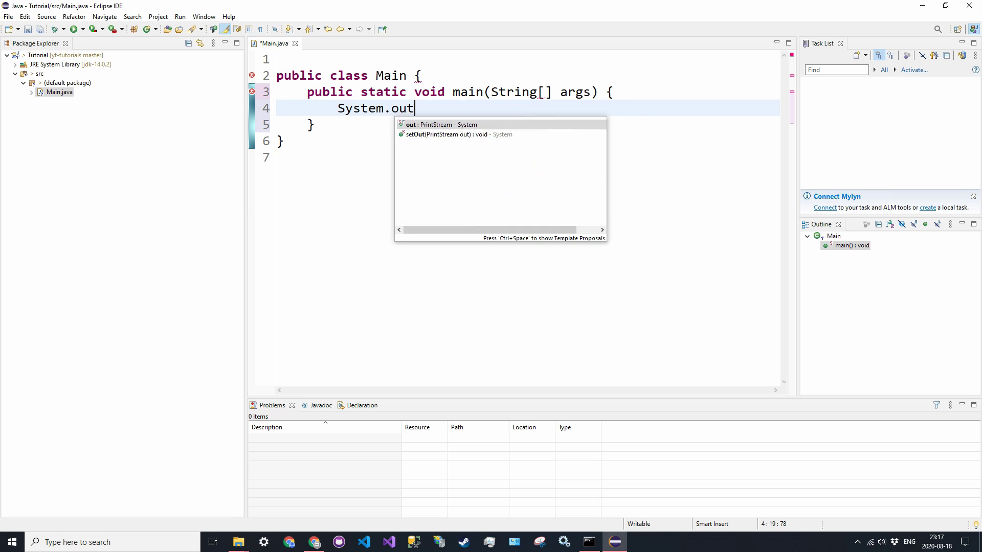
type(".println(\"He")
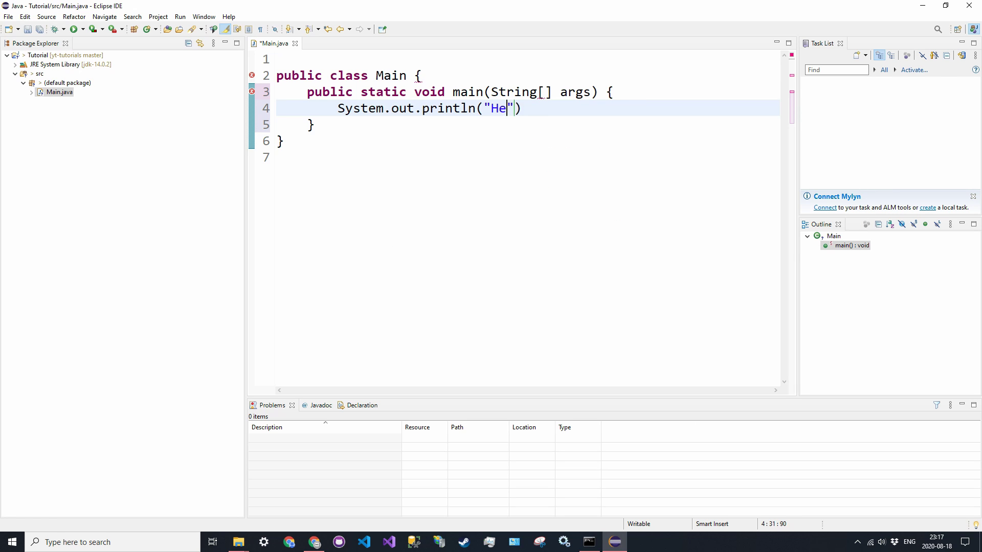
type("llo, world!\")")
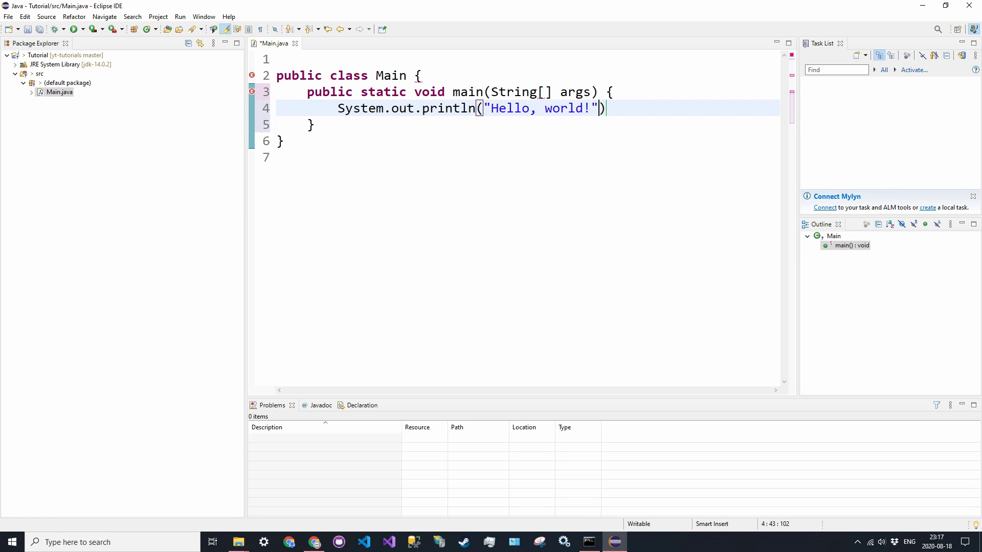
type(";")
key("ctrl+s")
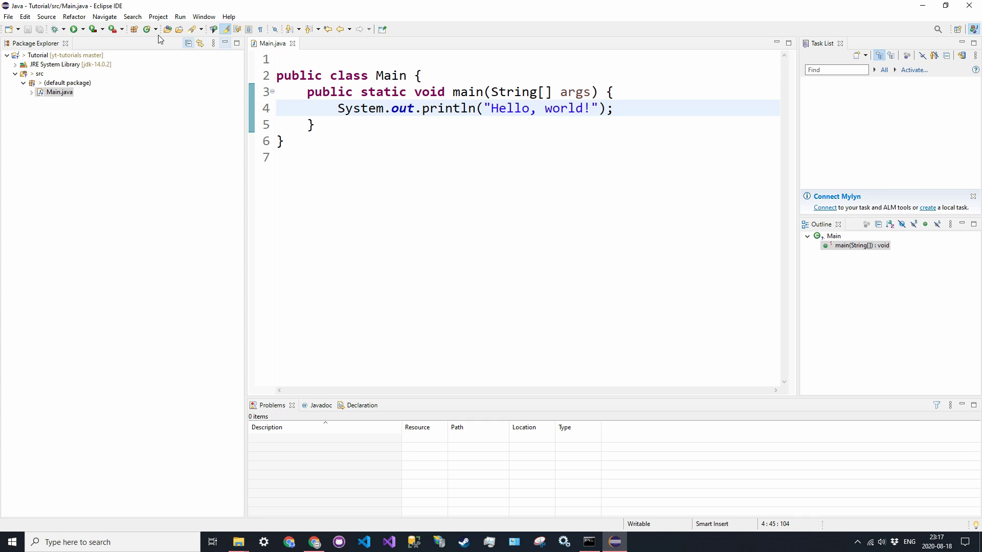
left_click(75, 29)
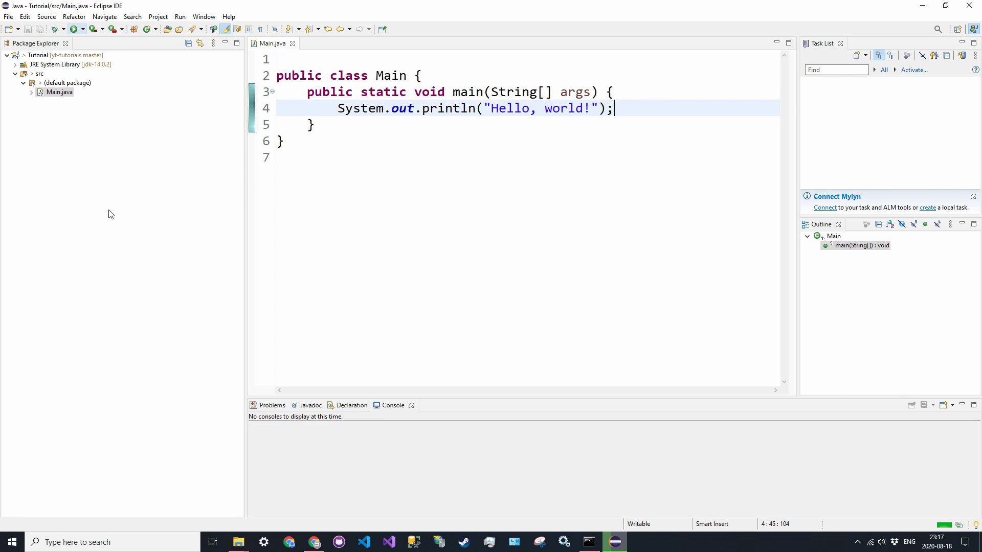